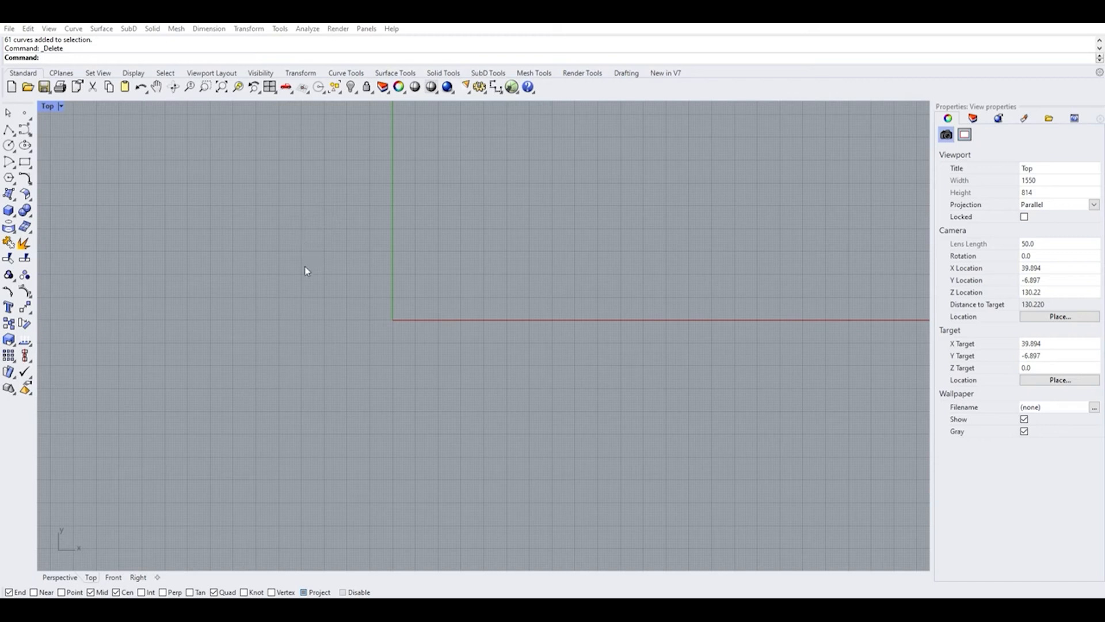
Draw a circle about 20 units in diameter in the Top view, above and to the left of the origin.
{"action": "left_click", "coordinate": [17, 354]}
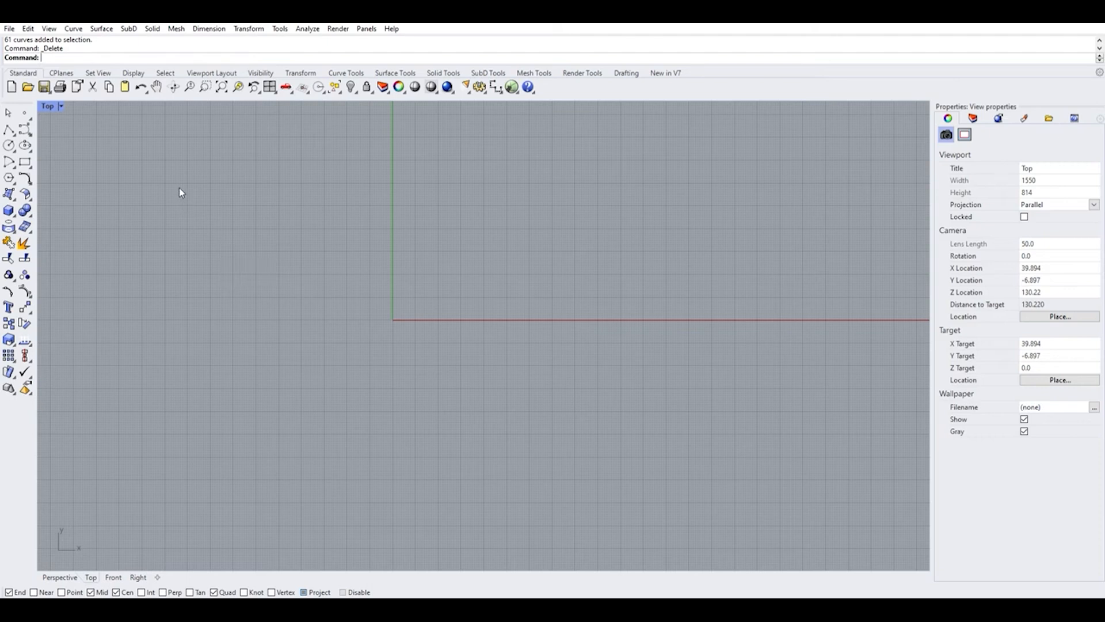
{"action": "left_click", "coordinate": [8, 145]}
{"action": "scroll", "coordinate": [194, 202], "scroll_direction": "up", "scroll_amount": 5}
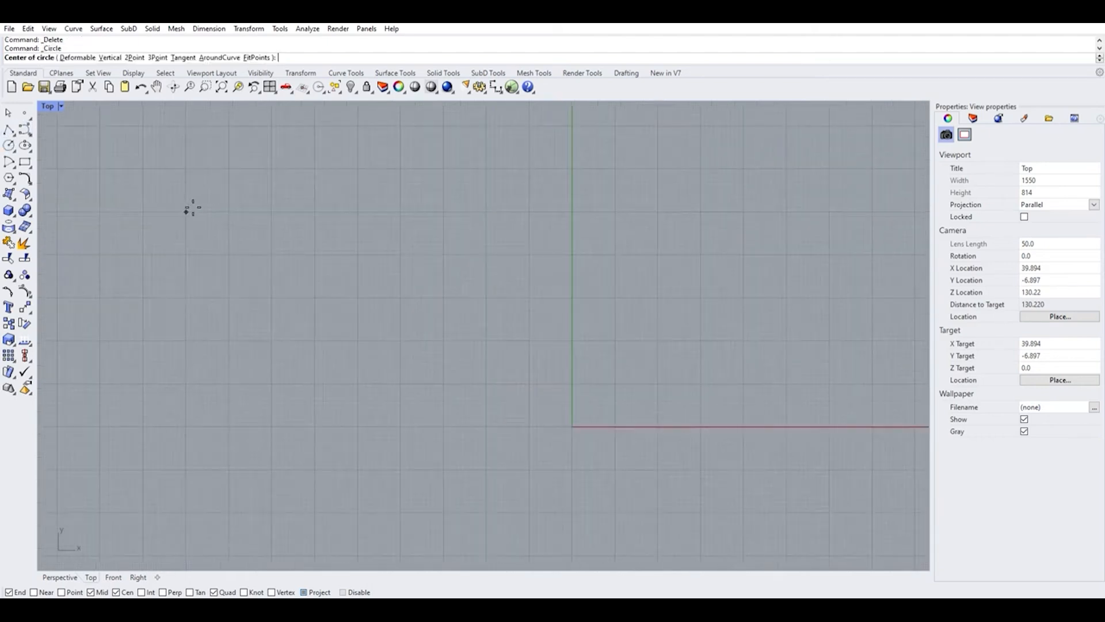
{"action": "left_click", "coordinate": [193, 209]}
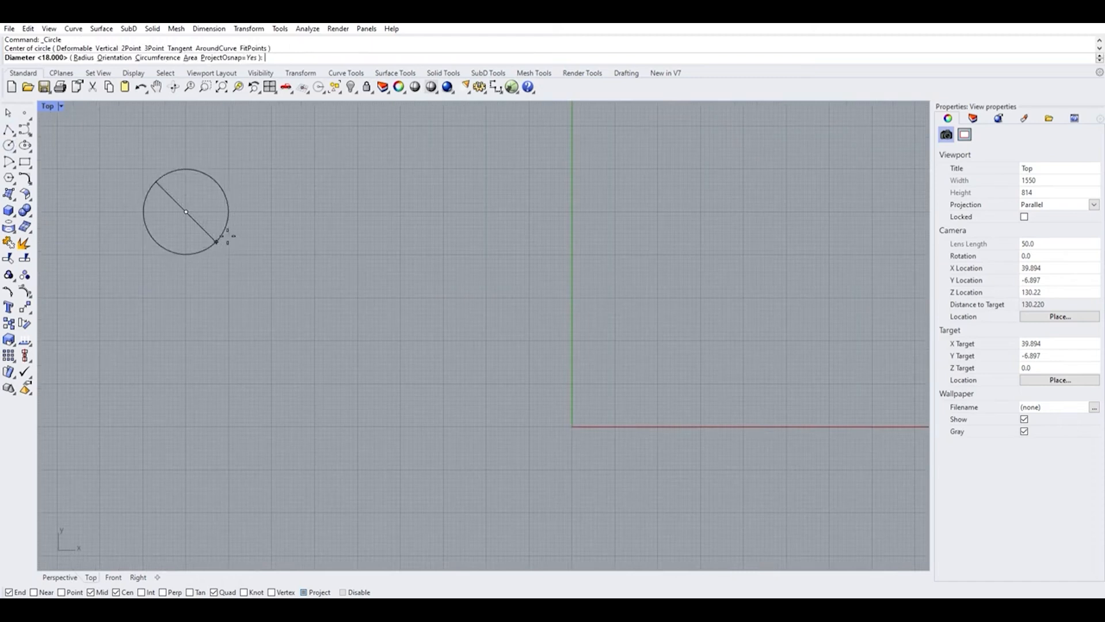
{"action": "left_click", "coordinate": [222, 233]}
{"action": "scroll", "coordinate": [222, 233], "scroll_direction": "down", "scroll_amount": 4}
Start a rectangular array of the circle and switch to the four-viewport layout with an angled Perspective view.
{"action": "left_click", "coordinate": [217, 229]}
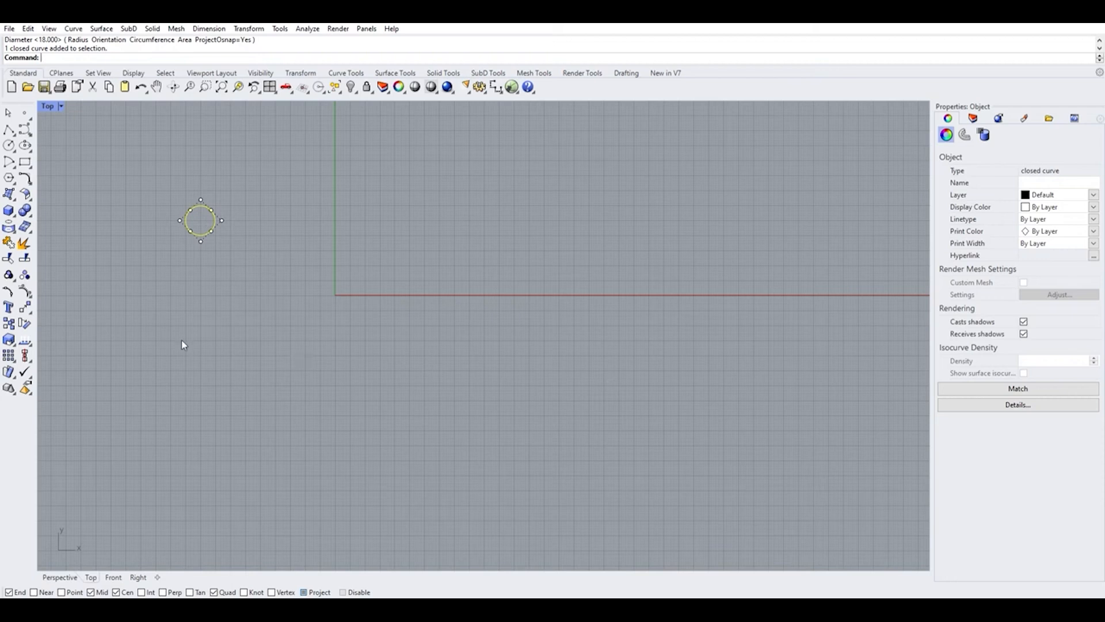
{"action": "left_click", "coordinate": [12, 360]}
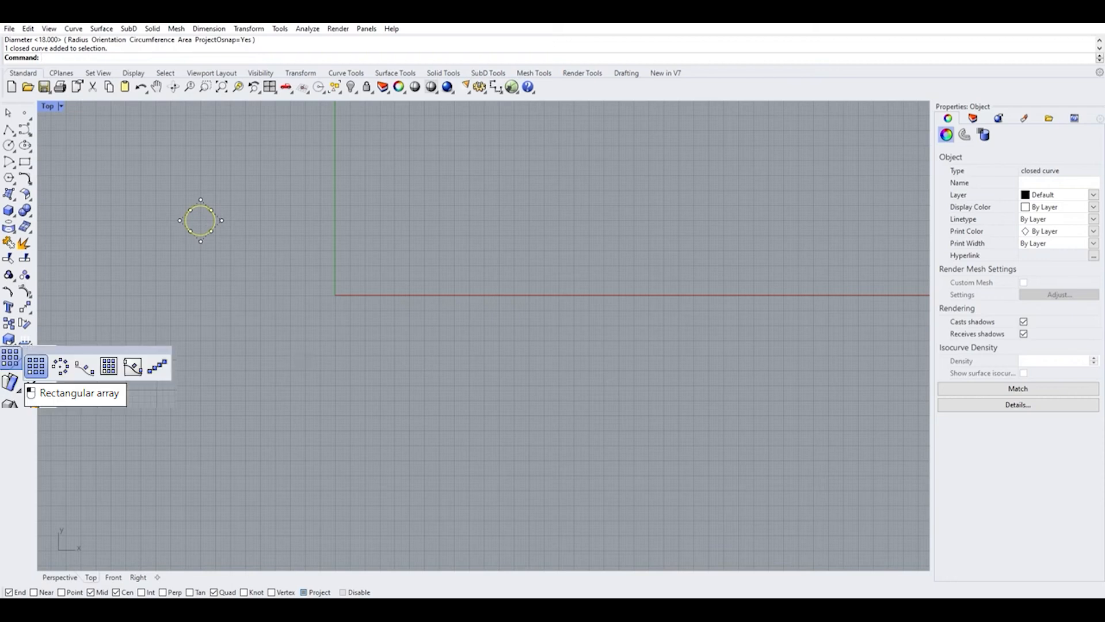
{"action": "left_click", "coordinate": [35, 367]}
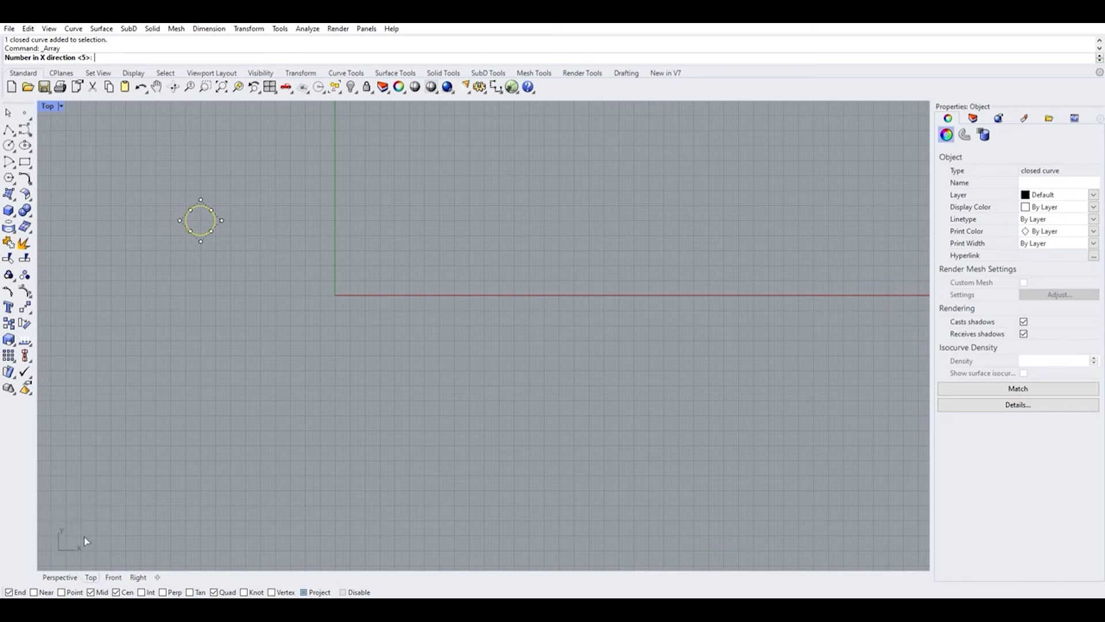
{"action": "left_click", "coordinate": [270, 87]}
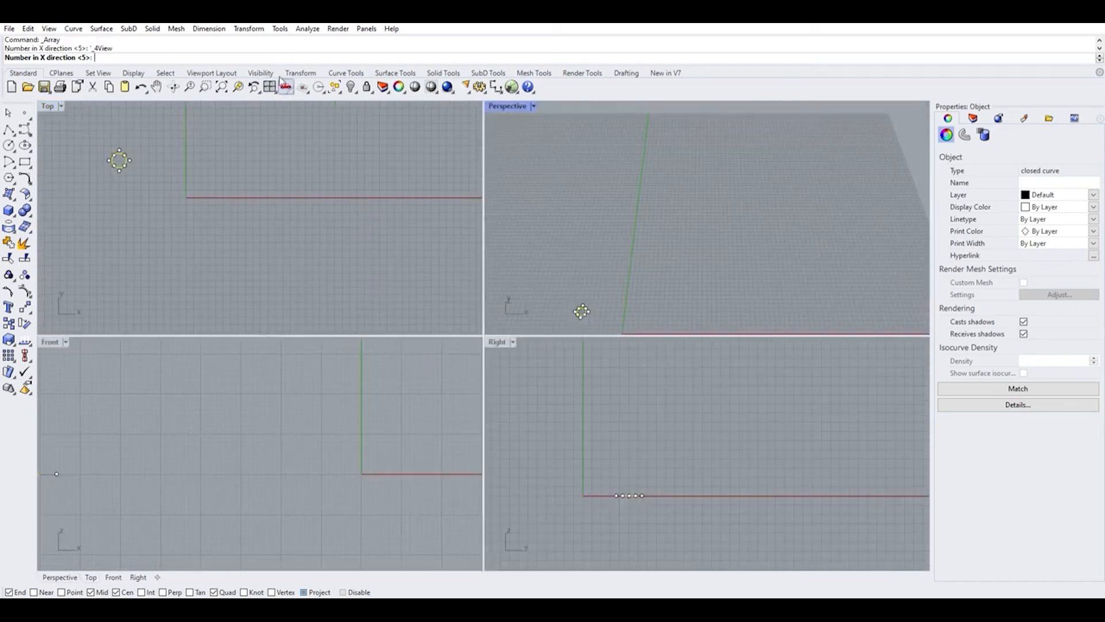
{"action": "right_click_drag", "start_coordinate": [587, 268], "coordinate": [540, 299]}
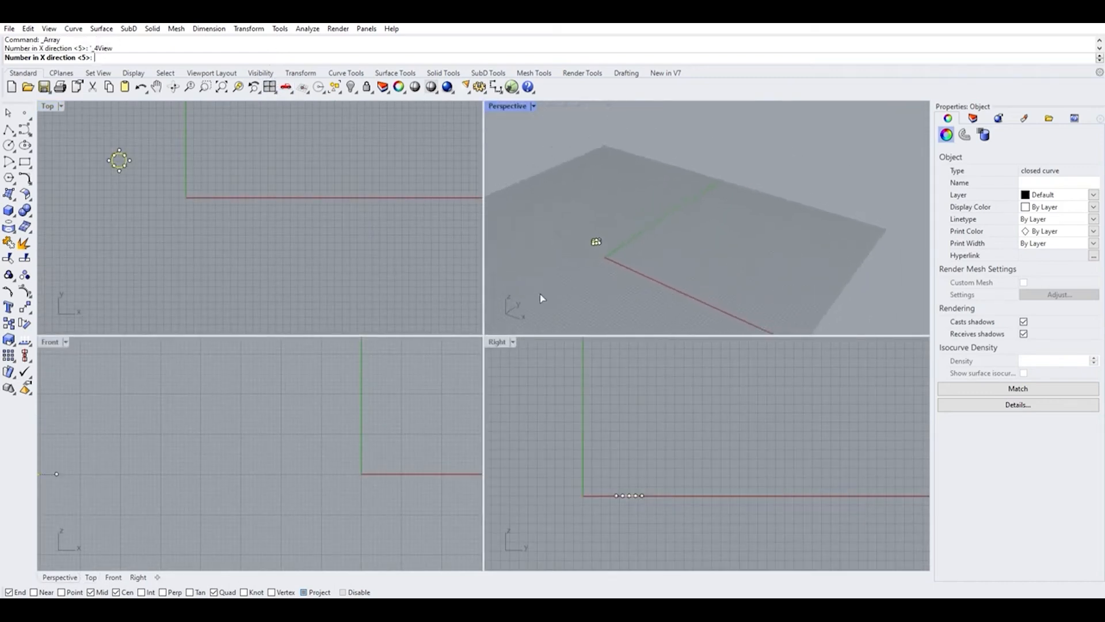
{"action": "scroll", "coordinate": [517, 313], "scroll_direction": "up", "scroll_amount": 5}
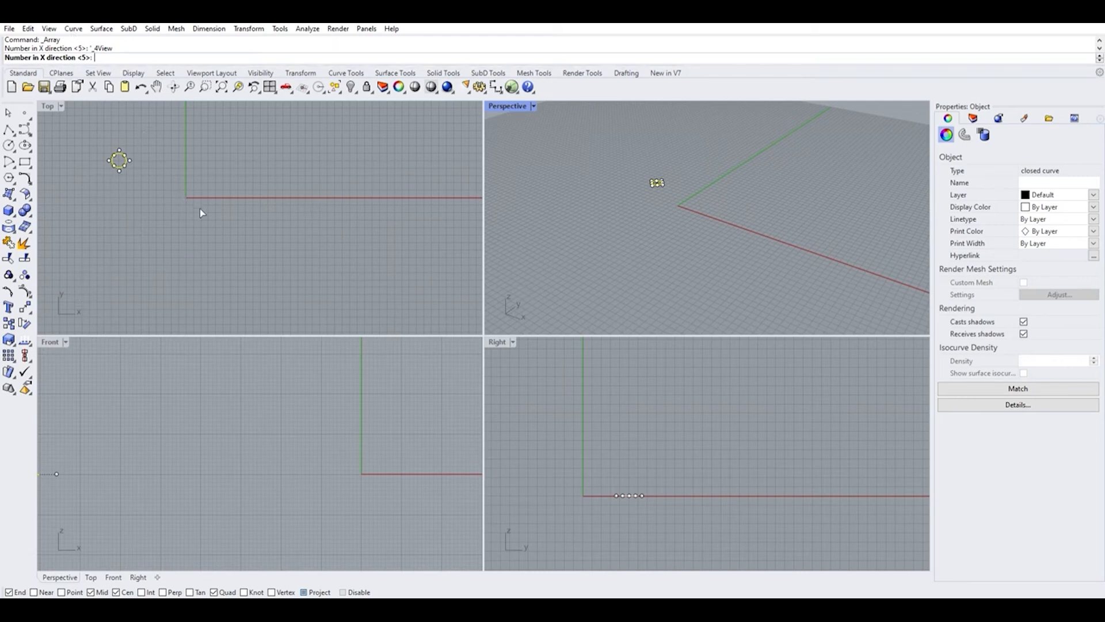
Set the array counts to 10 in X, 10 in Y and 3 in Z.
{"action": "type", "text": "10"}
{"action": "key", "text": "Return"}
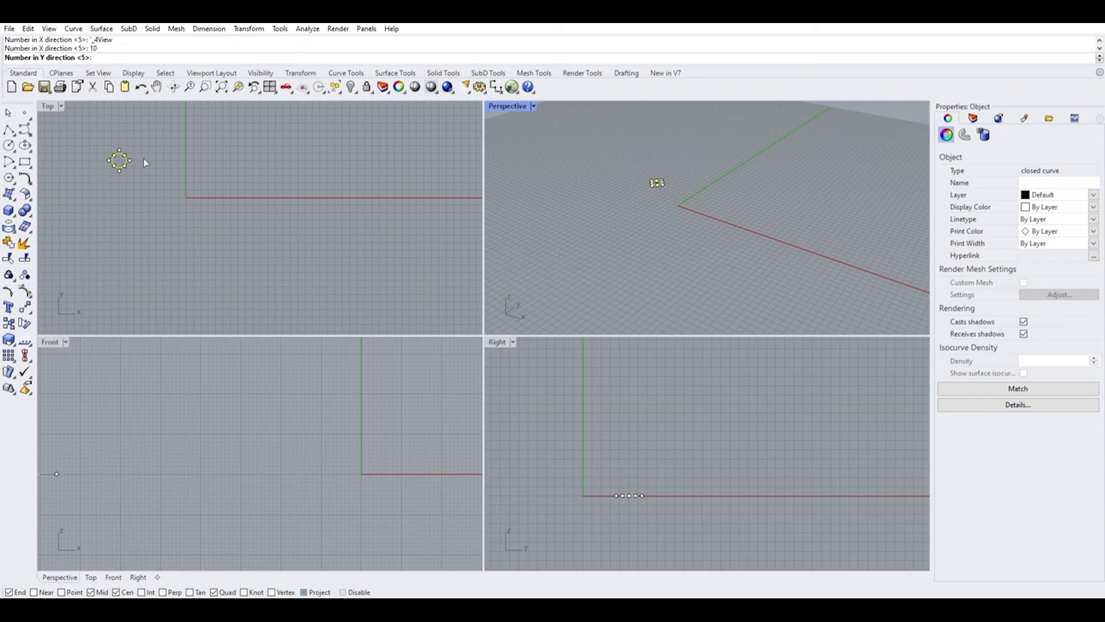
{"action": "type", "text": "10"}
{"action": "key", "text": "Return"}
{"action": "scroll", "coordinate": [167, 469], "scroll_direction": "down", "scroll_amount": 5}
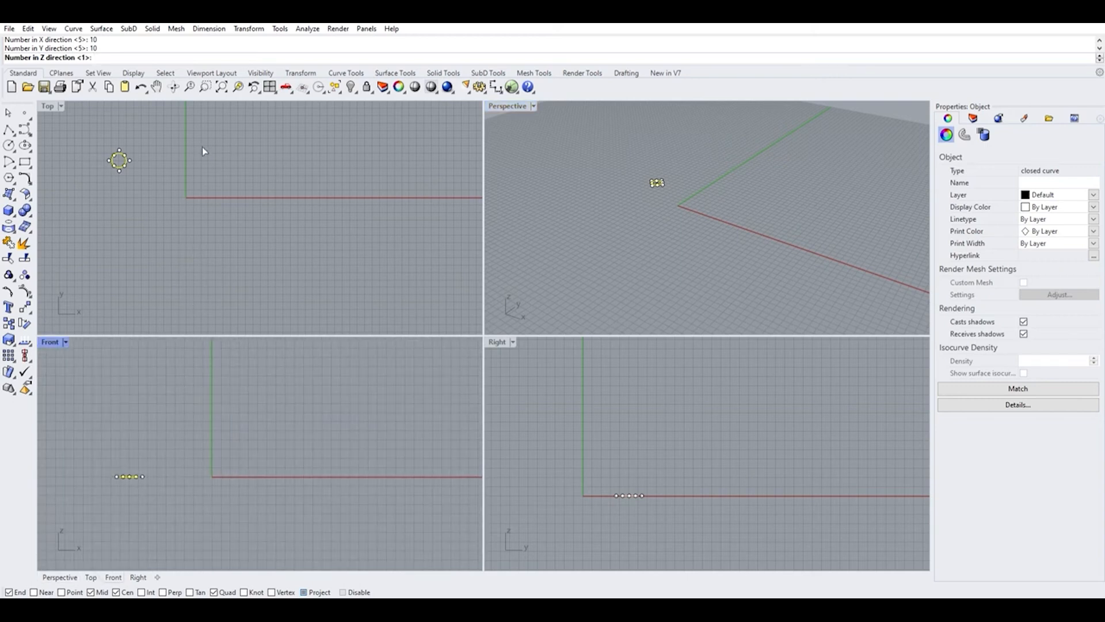
{"action": "type", "text": "3"}
{"action": "key", "text": "Return"}
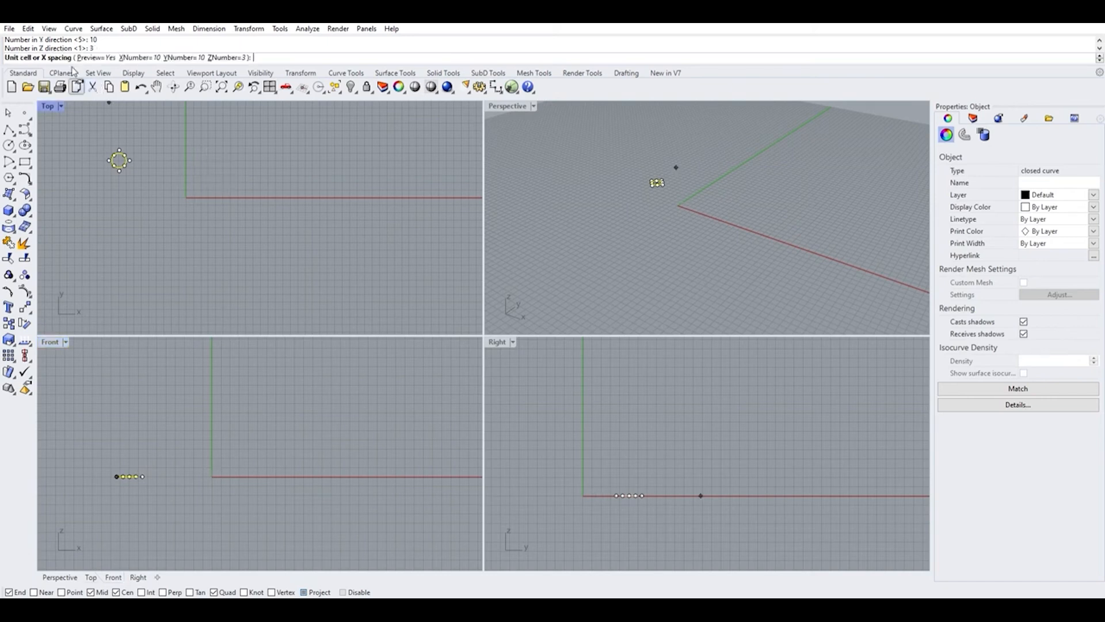
Set the array spacing to 20 in X, 20 in Y and 40 in Z.
{"action": "scroll", "coordinate": [127, 160], "scroll_direction": "up", "scroll_amount": 12}
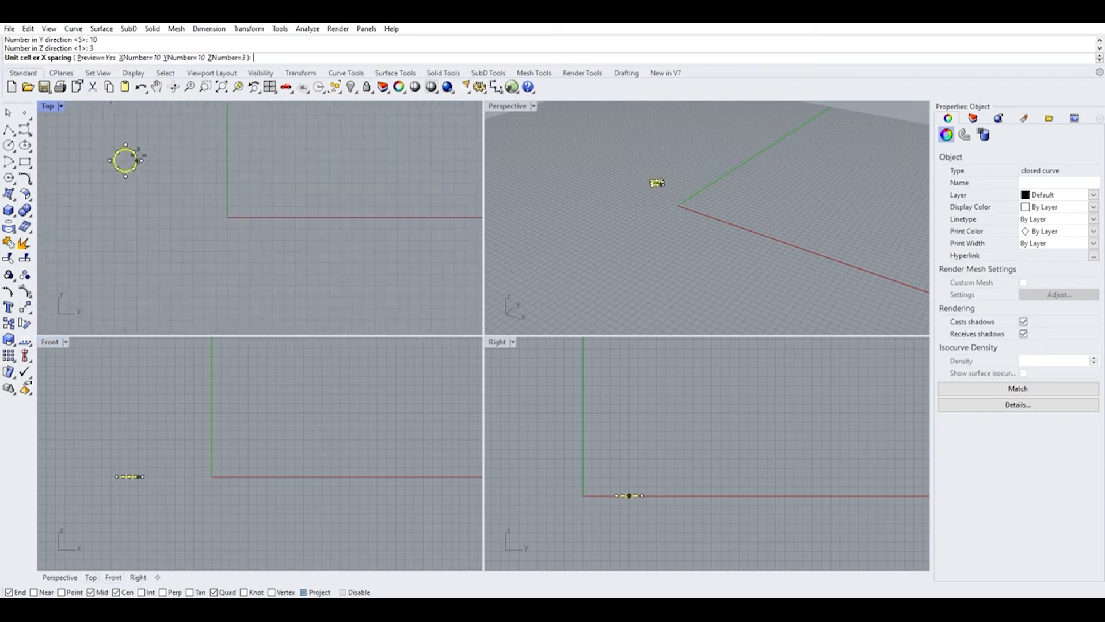
{"action": "scroll", "coordinate": [225, 185], "scroll_direction": "down", "scroll_amount": 2}
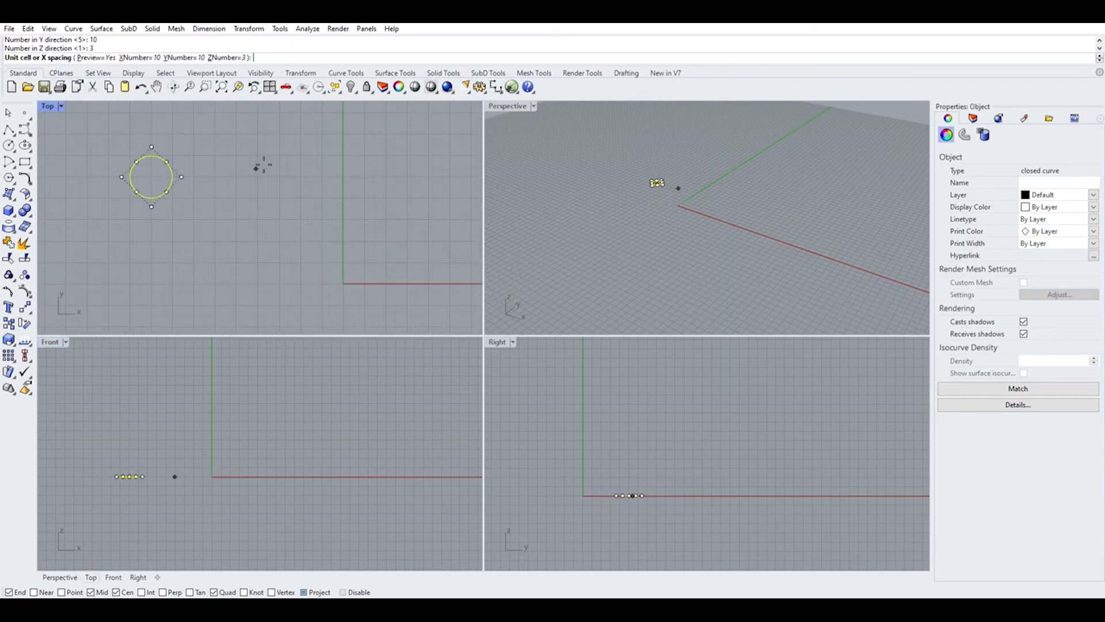
{"action": "scroll", "coordinate": [167, 173], "scroll_direction": "up", "scroll_amount": 4}
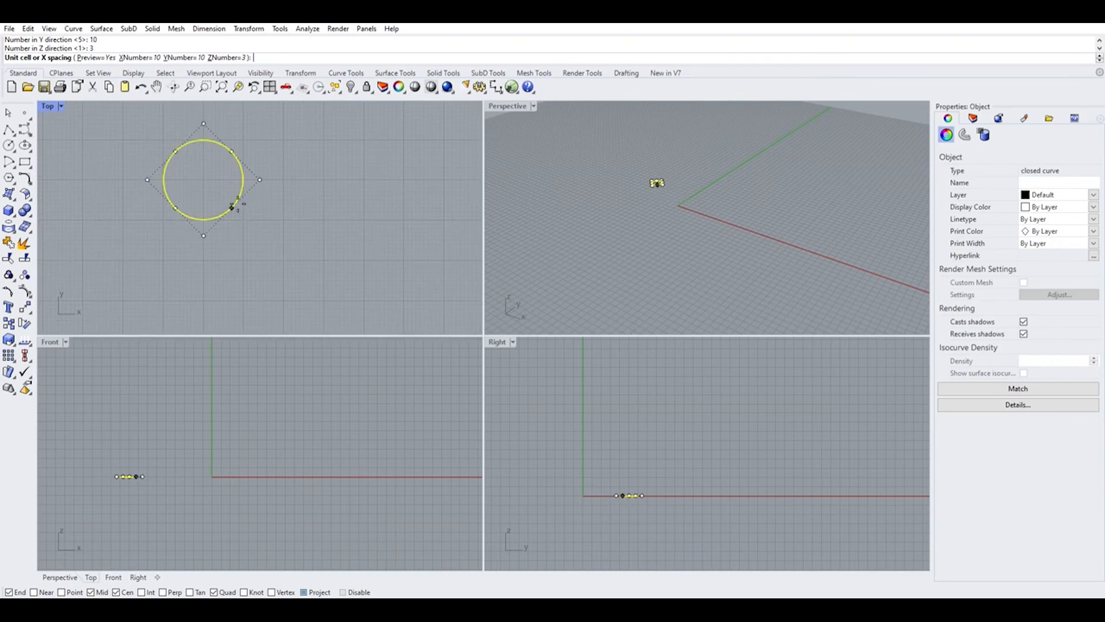
{"action": "scroll", "coordinate": [352, 243], "scroll_direction": "down", "scroll_amount": 4}
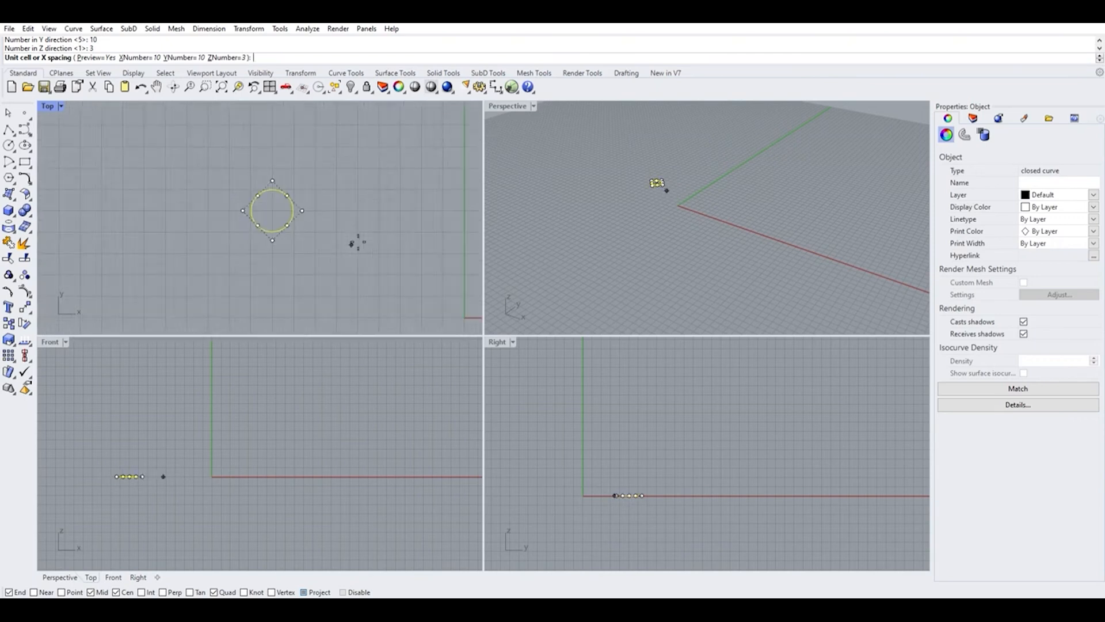
{"action": "type", "text": "20"}
{"action": "key", "text": "Return"}
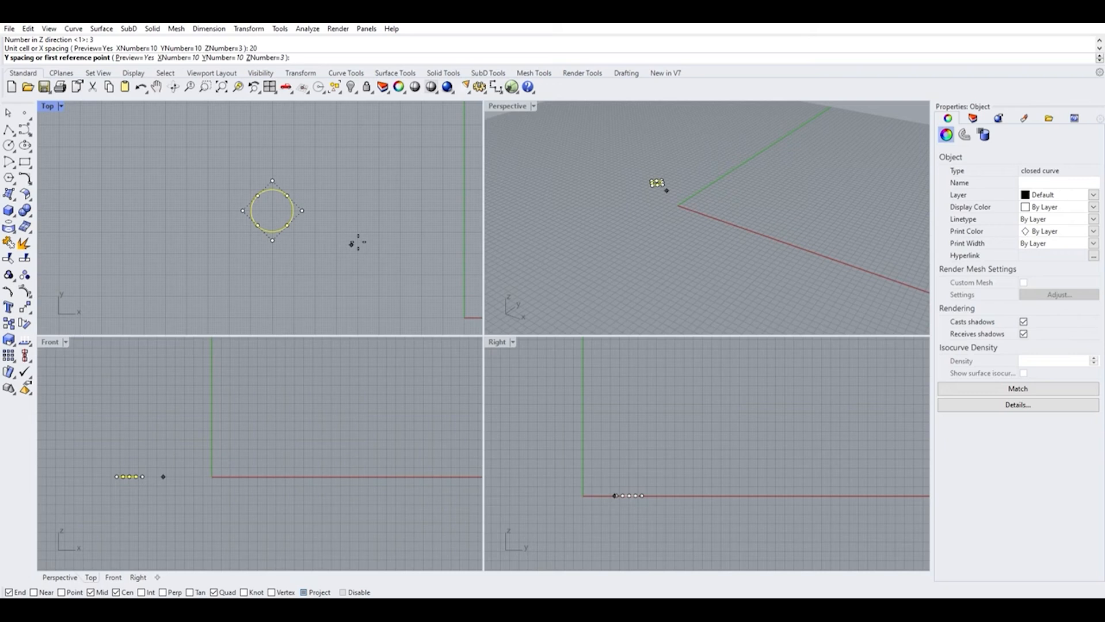
{"action": "type", "text": "20"}
{"action": "key", "text": "Return"}
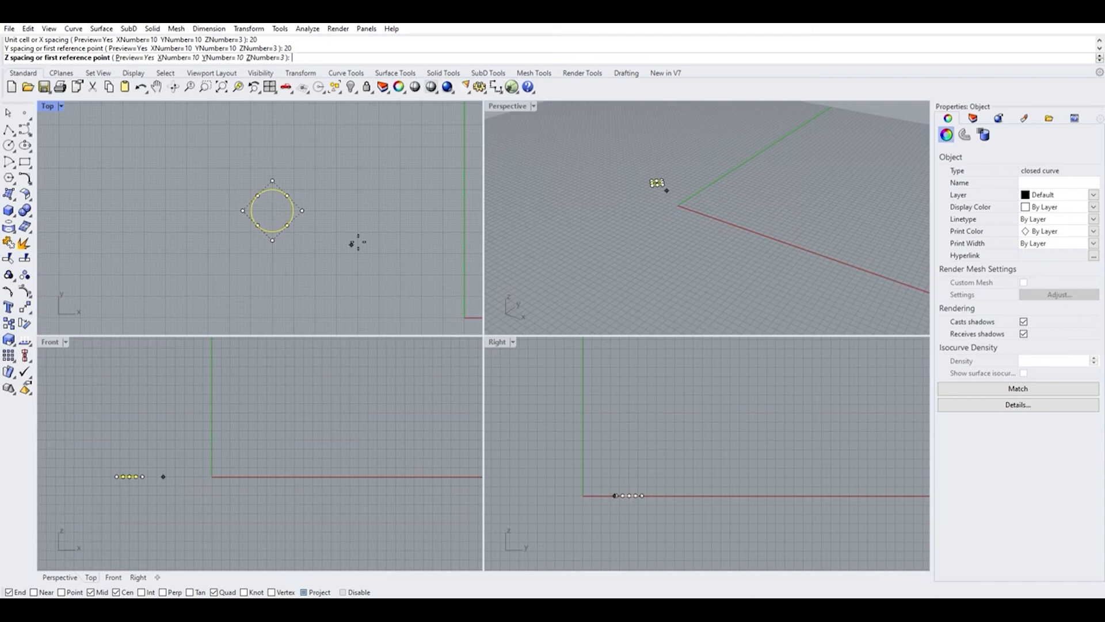
{"action": "type", "text": "40"}
{"action": "key", "text": "Return"}
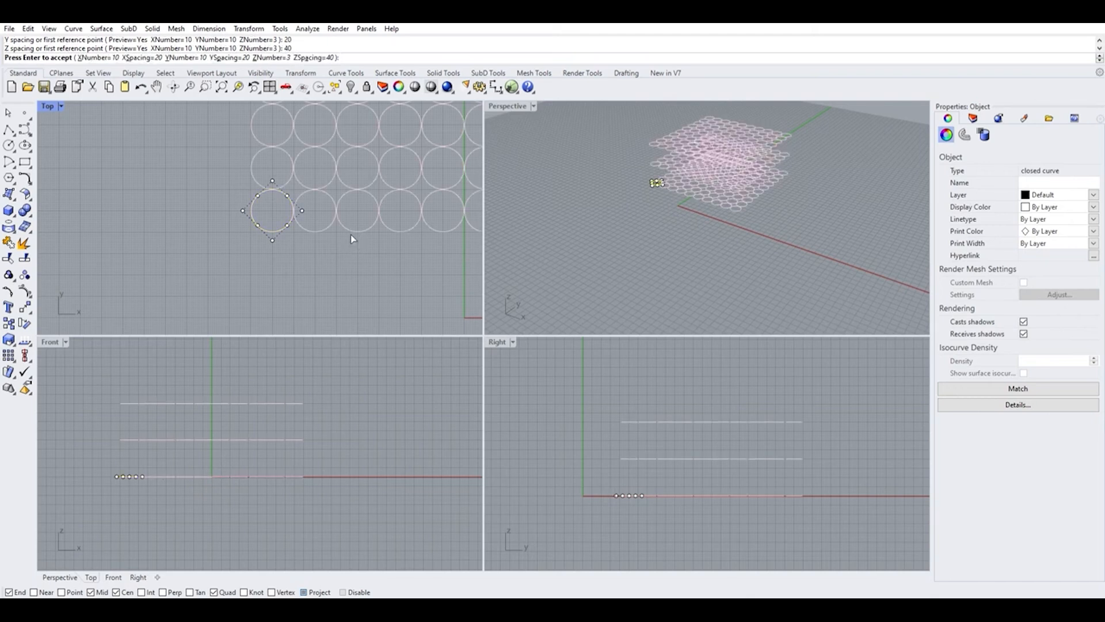
Examine the array preview in the Top, Front and Perspective views to check its rows, columns and stacked levels.
{"action": "scroll", "coordinate": [195, 212], "scroll_direction": "down", "scroll_amount": 3}
{"action": "scroll", "coordinate": [249, 226], "scroll_direction": "up", "scroll_amount": 4}
{"action": "scroll", "coordinate": [259, 222], "scroll_direction": "up", "scroll_amount": 4}
{"action": "scroll", "coordinate": [298, 196], "scroll_direction": "down", "scroll_amount": 4}
{"action": "scroll", "coordinate": [248, 184], "scroll_direction": "up", "scroll_amount": 2}
{"action": "scroll", "coordinate": [247, 167], "scroll_direction": "up", "scroll_amount": 2}
{"action": "scroll", "coordinate": [282, 464], "scroll_direction": "up", "scroll_amount": 2}
{"action": "scroll", "coordinate": [755, 210], "scroll_direction": "up", "scroll_amount": 1}
{"action": "right_click_drag", "start_coordinate": [756, 214], "coordinate": [779, 202]}
{"action": "scroll", "coordinate": [708, 151], "scroll_direction": "up", "scroll_amount": 2}
{"action": "mouse_move", "coordinate": [708, 151]}
{"action": "right_mouse_down"}
{"action": "mouse_move", "coordinate": [732, 128]}
{"action": "mouse_move", "coordinate": [716, 155]}
{"action": "right_mouse_up"}
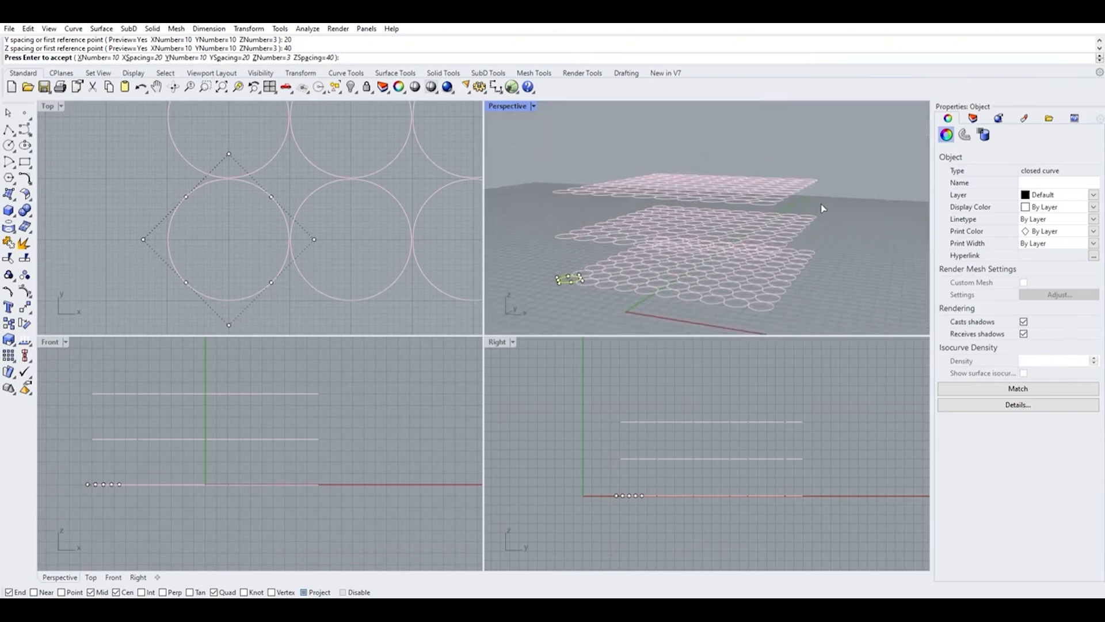
{"action": "scroll", "coordinate": [726, 177], "scroll_direction": "down", "scroll_amount": 3}
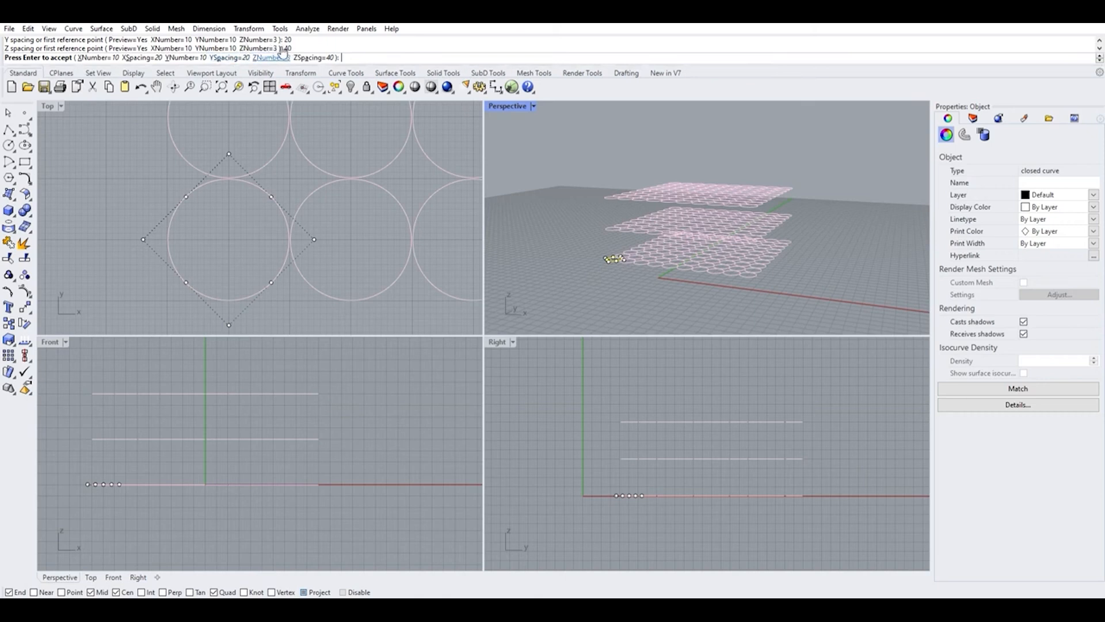
Try to set the array's Z count to 1, and accept the array with its existing counts and spacing.
{"action": "left_click", "coordinate": [282, 53]}
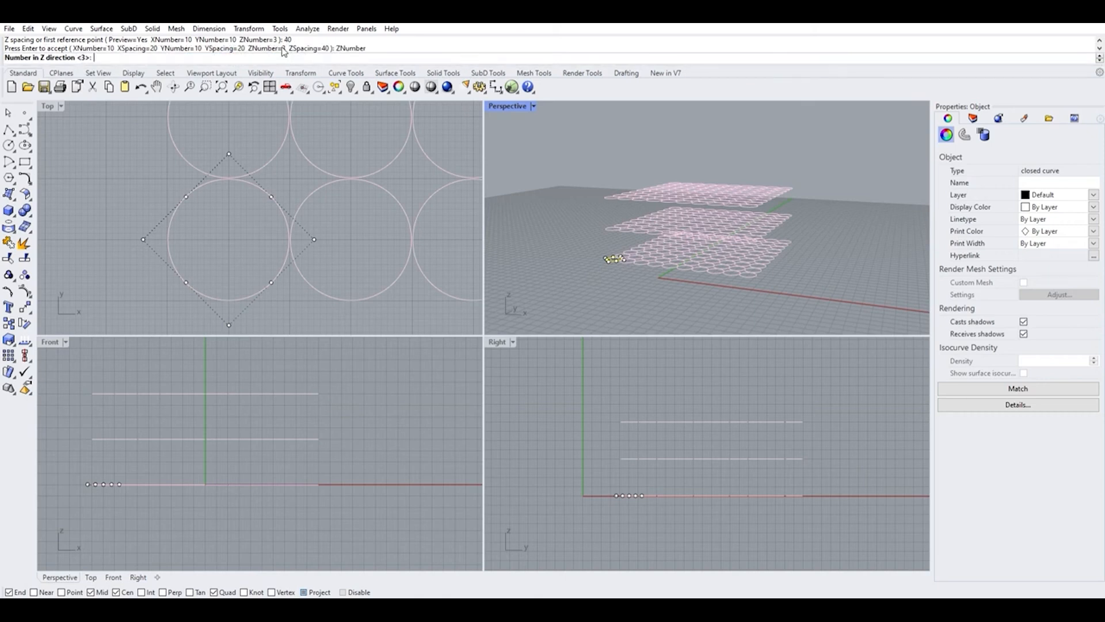
{"action": "type", "text": "1"}
{"action": "key", "text": "Return"}
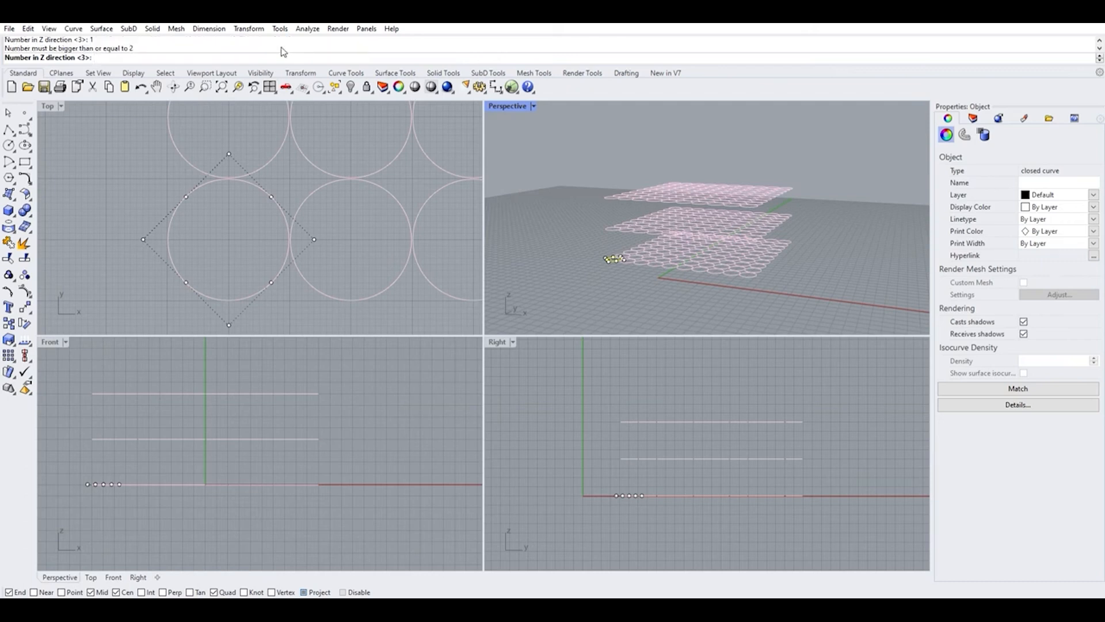
{"action": "key", "text": "Return"}
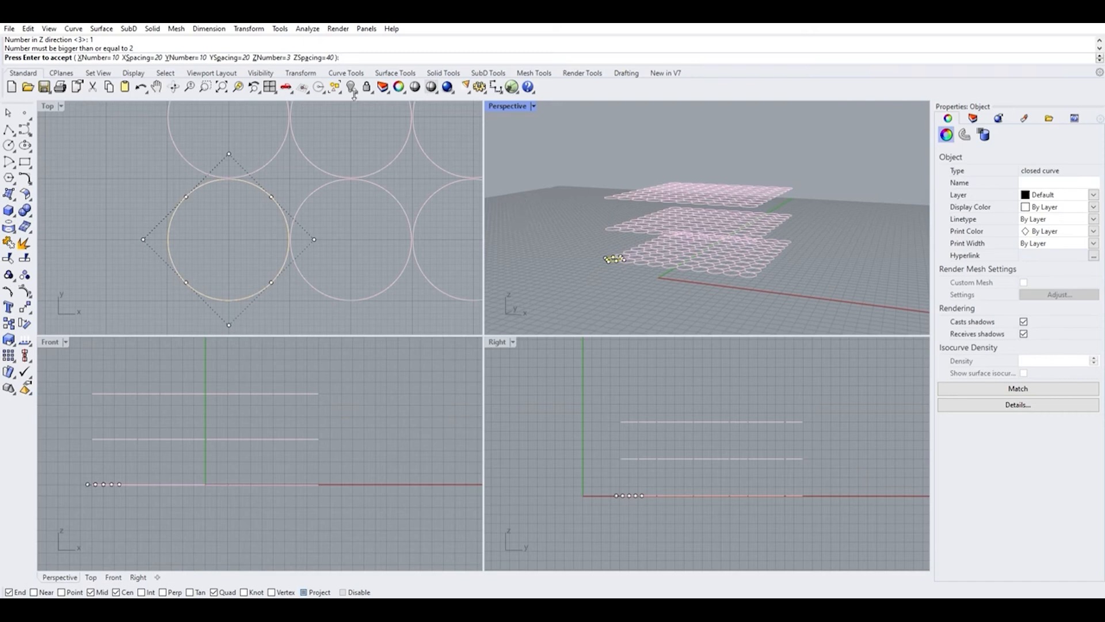
{"action": "left_click", "coordinate": [270, 57]}
{"action": "type", "text": "1"}
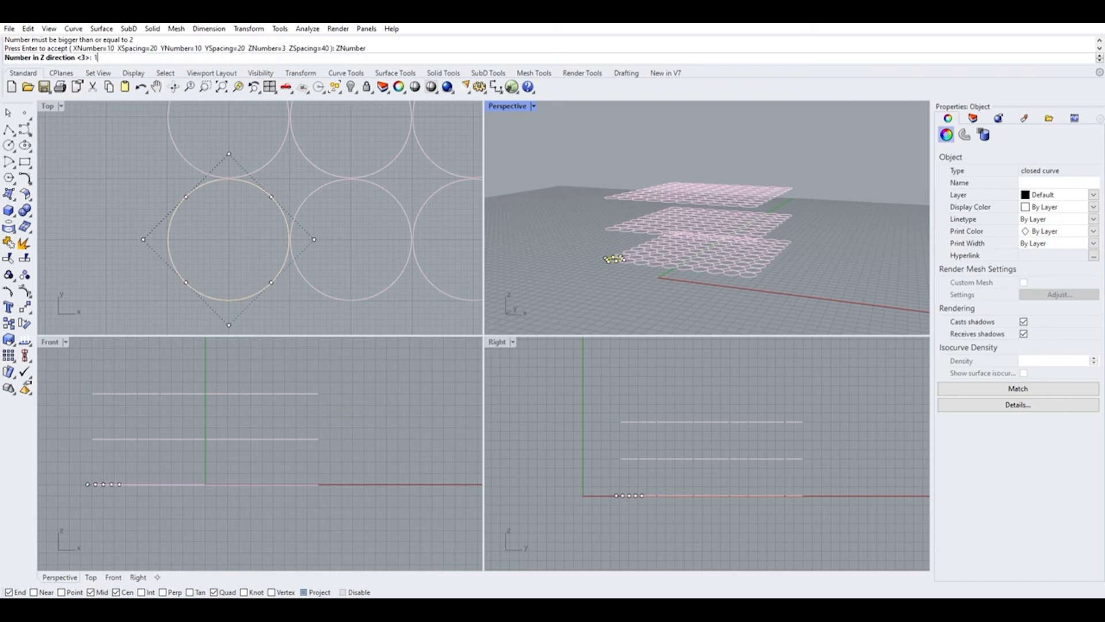
{"action": "key", "text": "Return"}
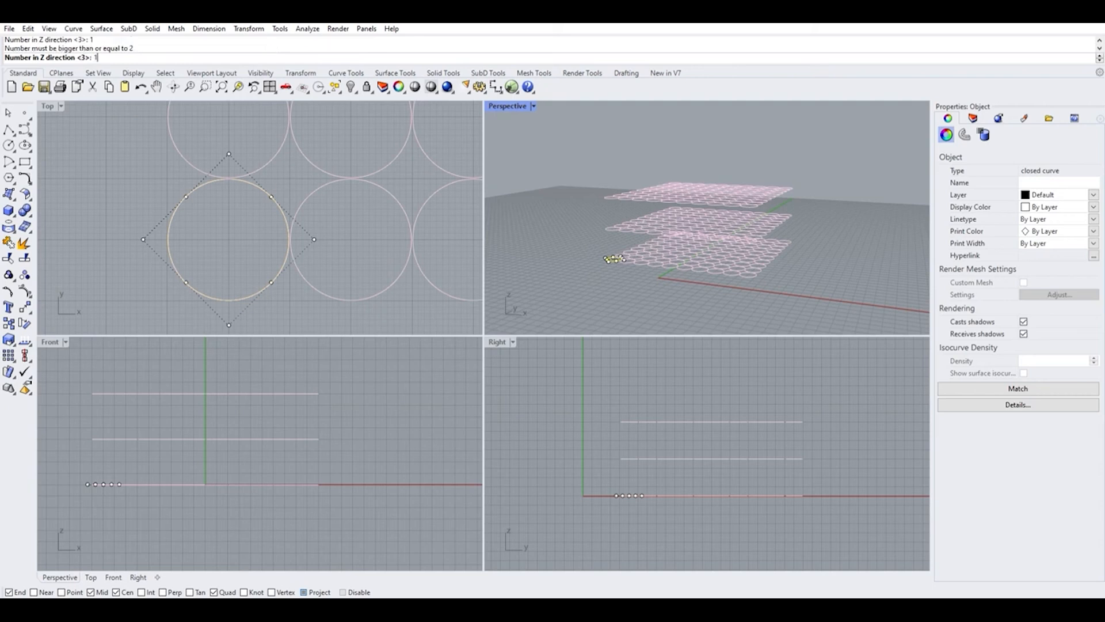
{"action": "key", "text": "Return"}
{"action": "key", "text": "Return"}
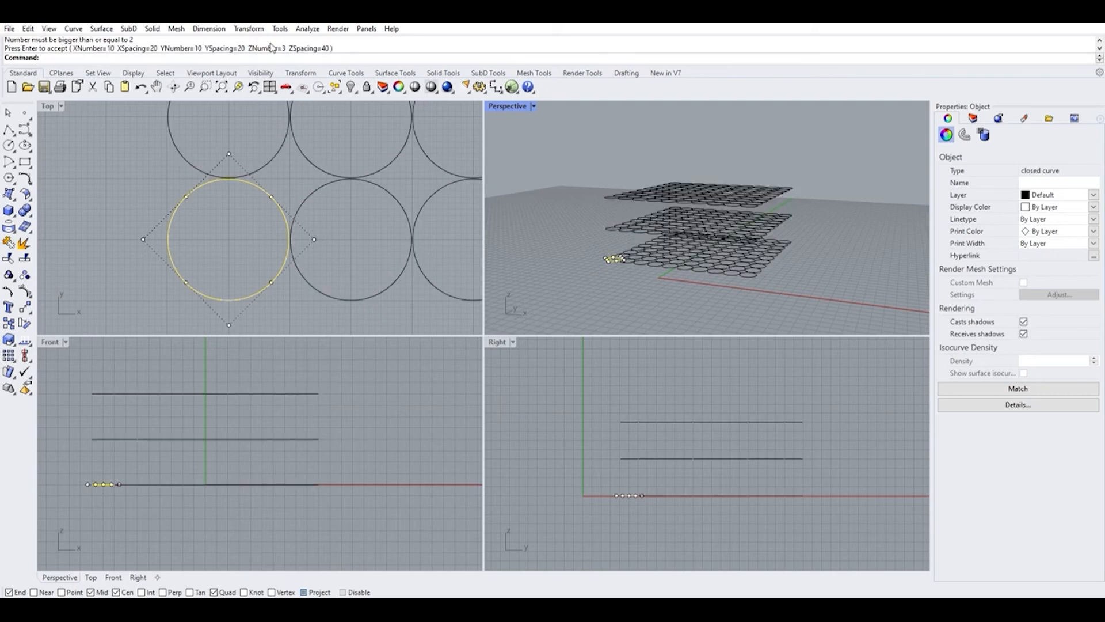
Delete all circles on the three levels except the two leftmost columns as seen in the Top view.
{"action": "scroll", "coordinate": [193, 377], "scroll_direction": "down", "scroll_amount": 2}
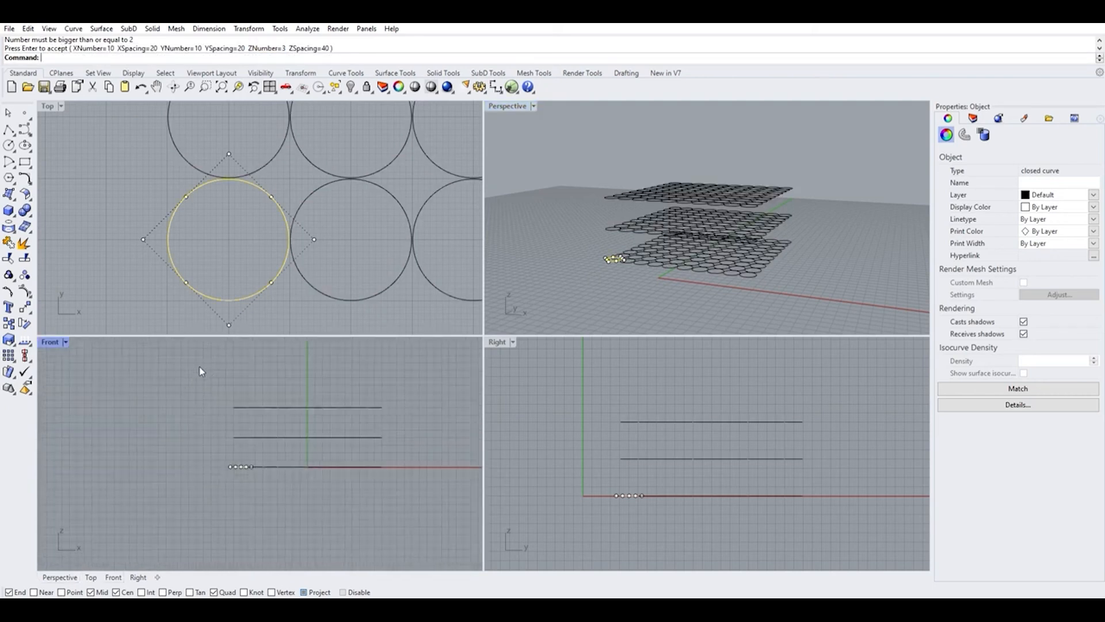
{"action": "left_click", "coordinate": [201, 371]}
{"action": "left_click_drag", "start_coordinate": [174, 340], "coordinate": [407, 444]}
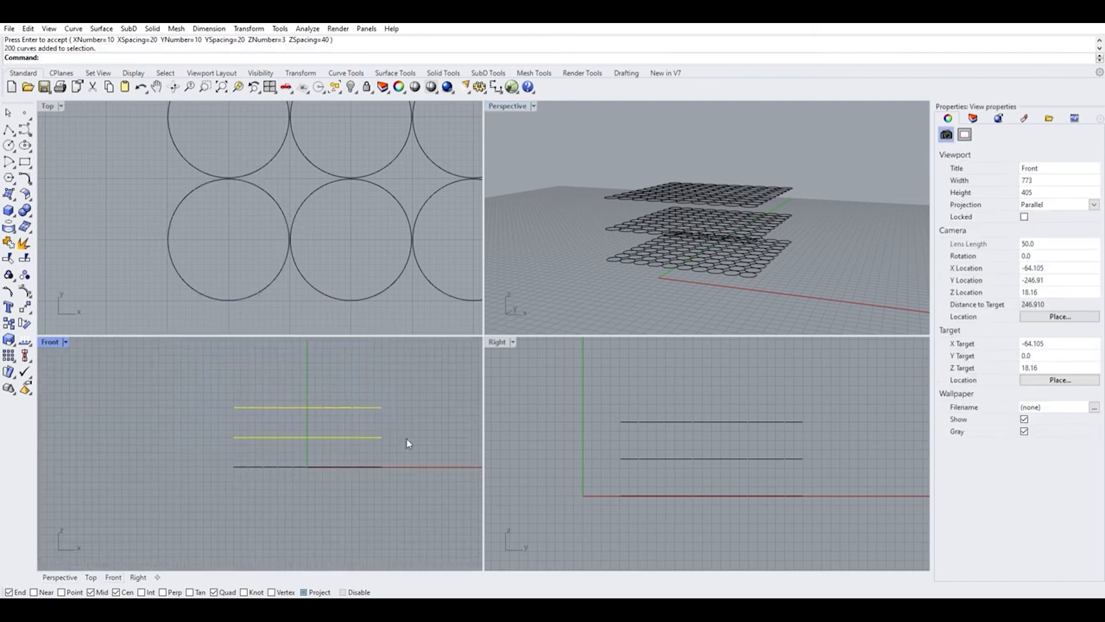
{"action": "scroll", "coordinate": [171, 247], "scroll_direction": "down", "scroll_amount": 4}
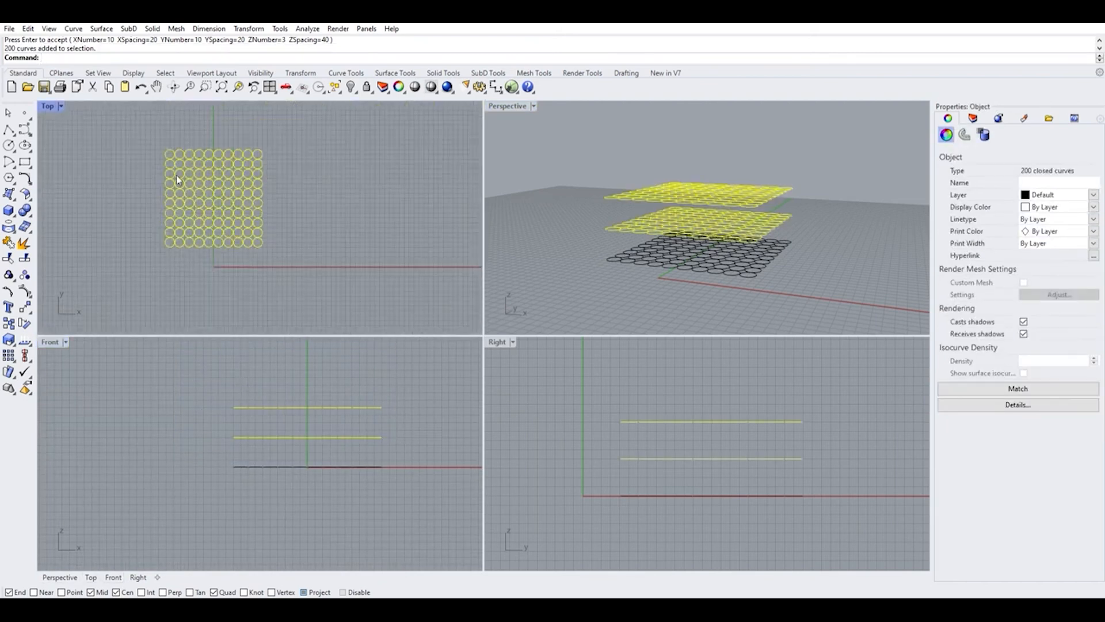
{"action": "left_click", "coordinate": [185, 115]}
{"action": "left_click_drag", "start_coordinate": [177, 131], "coordinate": [322, 252]}
{"action": "key", "text": "End"}
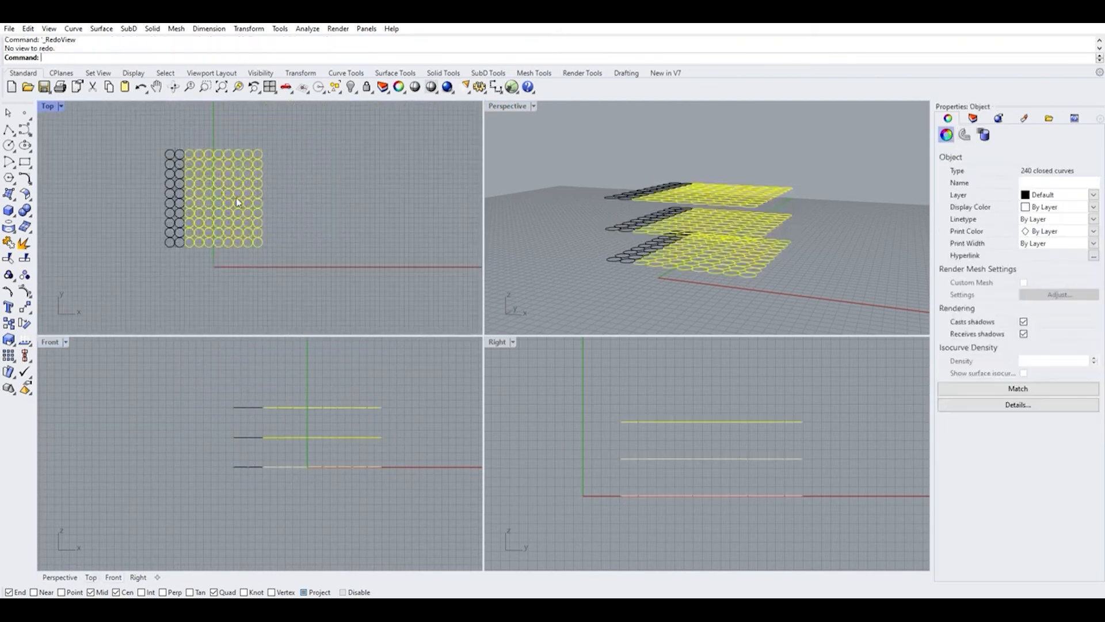
{"action": "key", "text": "Delete"}
Delete the leftover array circles so that only a single circle on the uppermost level is kept.
{"action": "left_click_drag", "start_coordinate": [141, 161], "coordinate": [237, 246]}
{"action": "key", "text": "Delete"}
{"action": "left_click", "coordinate": [180, 150]}
{"action": "key", "text": "Delete"}
{"action": "left_click_drag", "start_coordinate": [214, 424], "coordinate": [363, 511]}
{"action": "key", "text": "Delete"}
{"action": "scroll", "coordinate": [178, 166], "scroll_direction": "up", "scroll_amount": 5}
{"action": "left_click", "coordinate": [185, 130]}
{"action": "key", "text": "Delete"}
{"action": "left_click", "coordinate": [161, 136]}
{"action": "key", "text": "Delete"}
Start a new rectangular array of the single circle with counts of 10 in X, 10 in Y and 1 in Z.
{"action": "scroll", "coordinate": [149, 158], "scroll_direction": "down", "scroll_amount": 11}
{"action": "scroll", "coordinate": [152, 187], "scroll_direction": "up", "scroll_amount": 15}
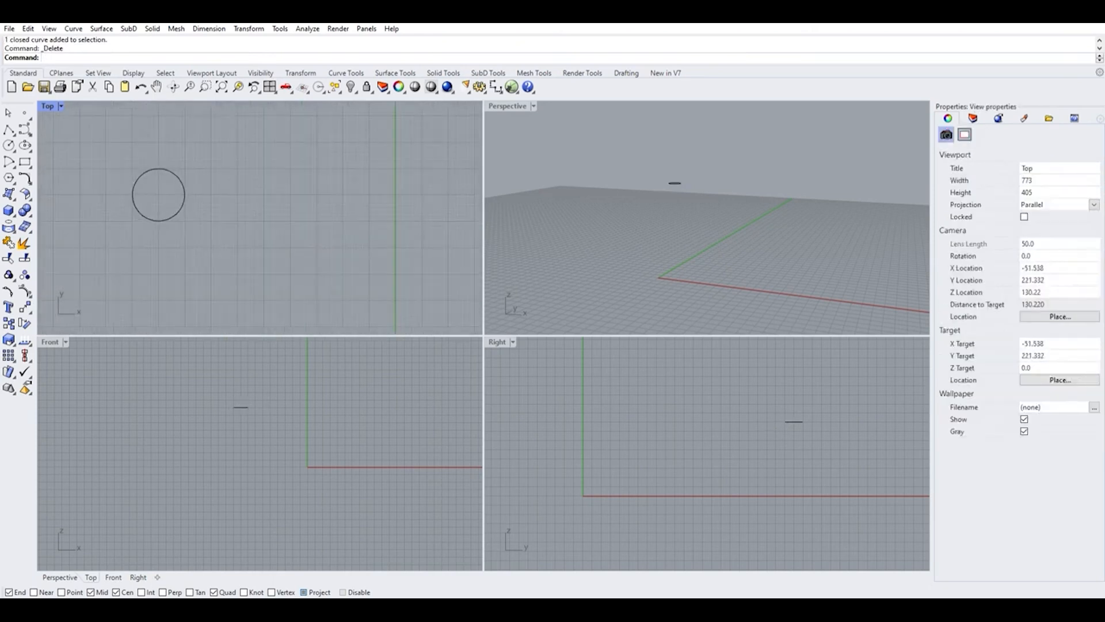
{"action": "left_click", "coordinate": [9, 355]}
{"action": "left_click", "coordinate": [141, 177]}
{"action": "key", "text": "Return"}
{"action": "type", "text": "10"}
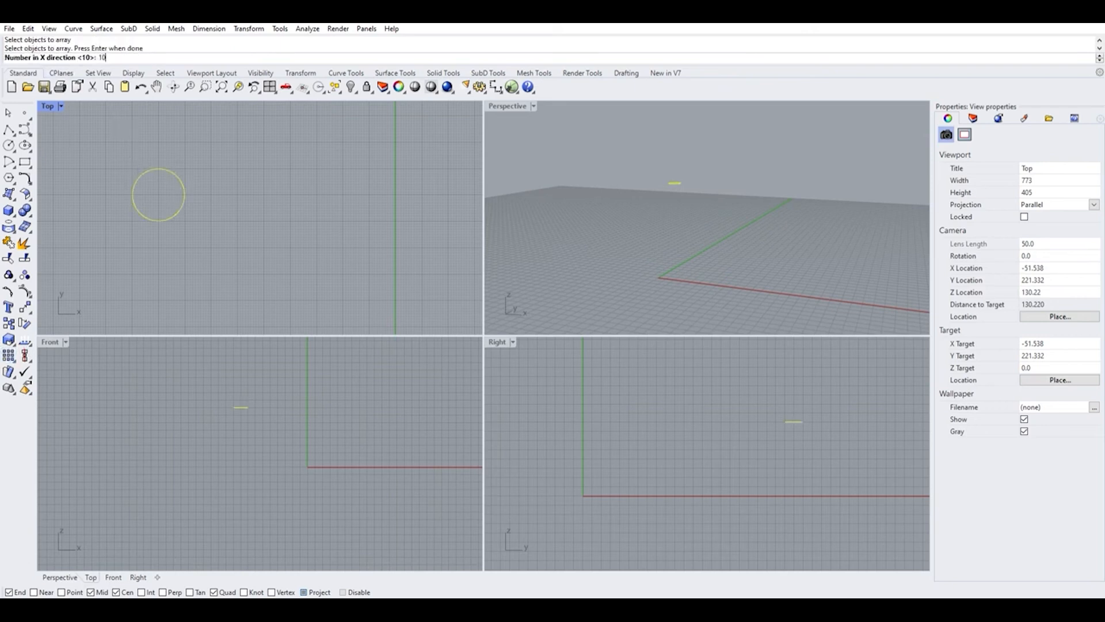
{"action": "key", "text": "Return"}
{"action": "type", "text": "10"}
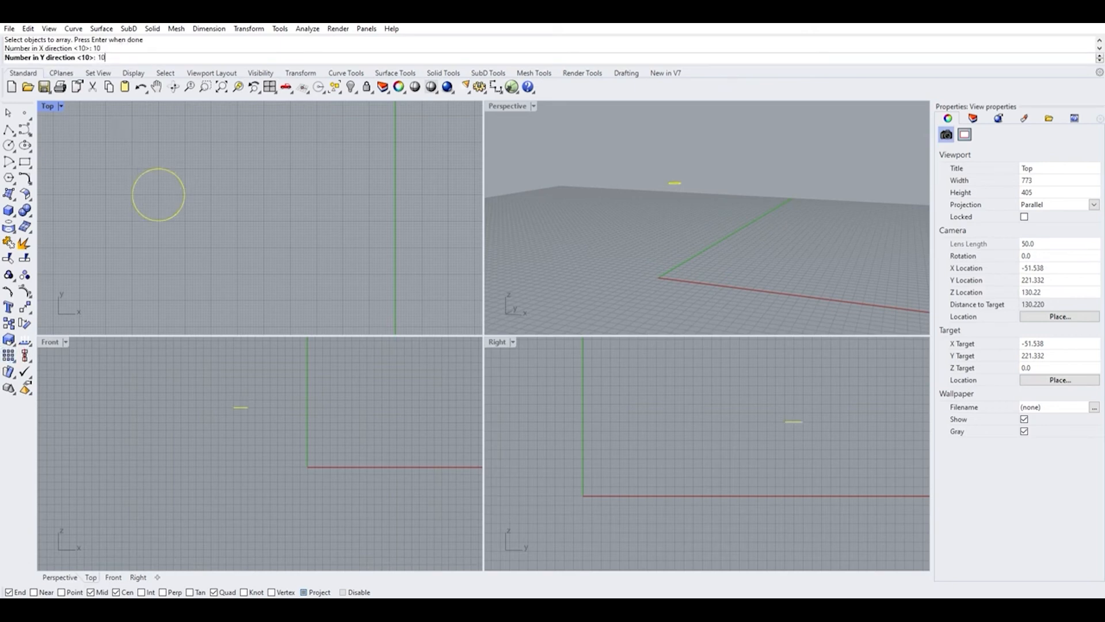
{"action": "key", "text": "Return"}
{"action": "type", "text": "1"}
{"action": "key", "text": "Return"}
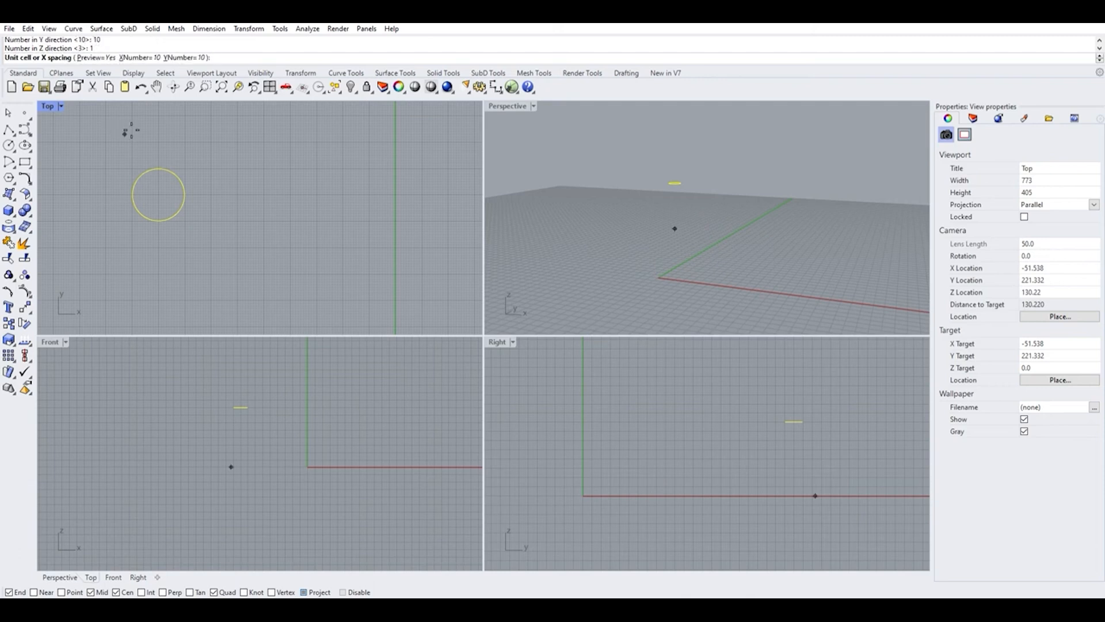
Set the X spacing and Y spacing to 20 each and accept the single-level rectangular array.
{"action": "type", "text": "20"}
{"action": "key", "text": "Return"}
{"action": "type", "text": "20"}
{"action": "key", "text": "Return"}
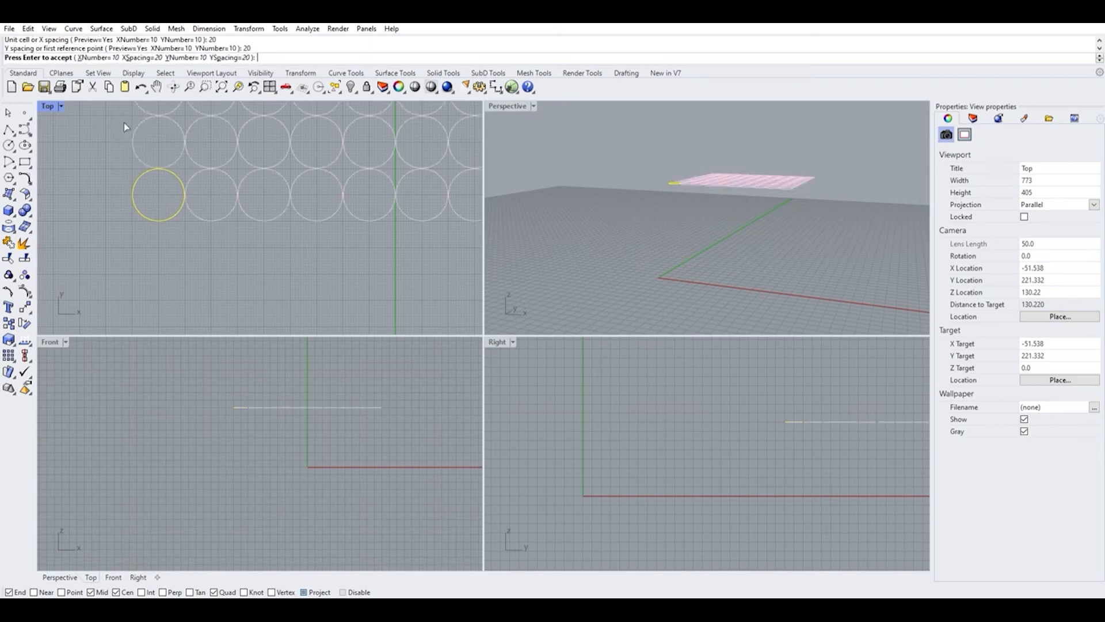
{"action": "scroll", "coordinate": [261, 267], "scroll_direction": "down", "scroll_amount": 8}
{"action": "scroll", "coordinate": [311, 225], "scroll_direction": "up", "scroll_amount": 3}
{"action": "right_click_drag", "start_coordinate": [803, 151], "coordinate": [762, 168]}
{"action": "scroll", "coordinate": [762, 168], "scroll_direction": "up", "scroll_amount": 3}
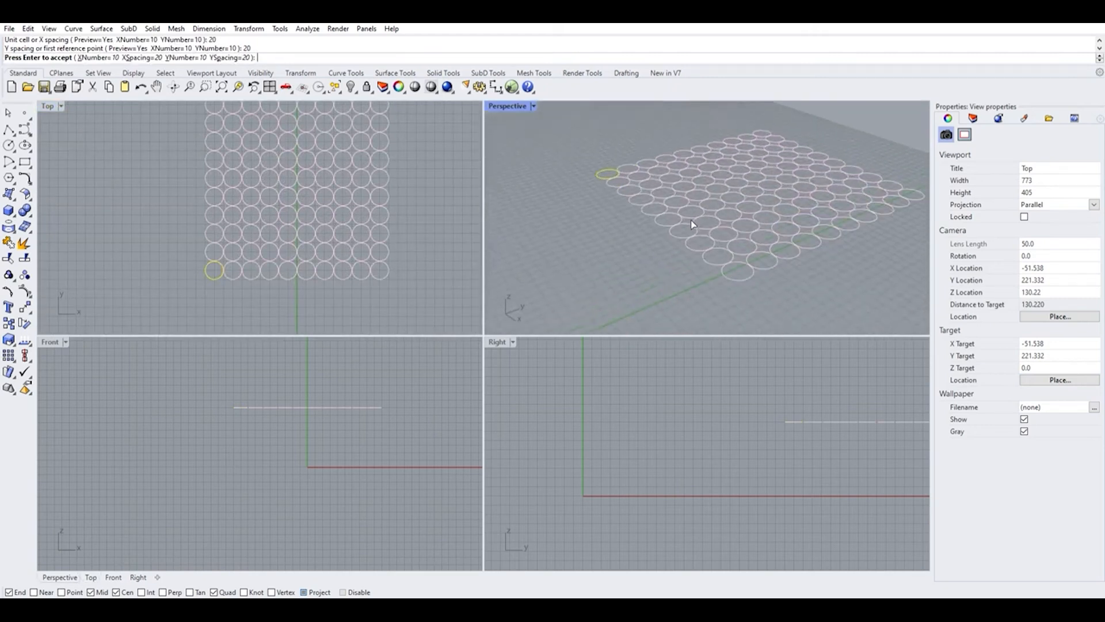
{"action": "scroll", "coordinate": [627, 205], "scroll_direction": "down", "scroll_amount": 3}
{"action": "right_click_drag", "start_coordinate": [671, 280], "coordinate": [728, 260]}
{"action": "scroll", "coordinate": [663, 241], "scroll_direction": "down", "scroll_amount": 4}
{"action": "scroll", "coordinate": [658, 249], "scroll_direction": "up", "scroll_amount": 7}
{"action": "key", "text": "Return"}
Delete all the arrayed circles as seen in the Top view.
{"action": "scroll", "coordinate": [703, 254], "scroll_direction": "down", "scroll_amount": 2}
{"action": "right_click_drag", "start_coordinate": [252, 222], "coordinate": [235, 268]}
{"action": "scroll", "coordinate": [249, 218], "scroll_direction": "down", "scroll_amount": 2}
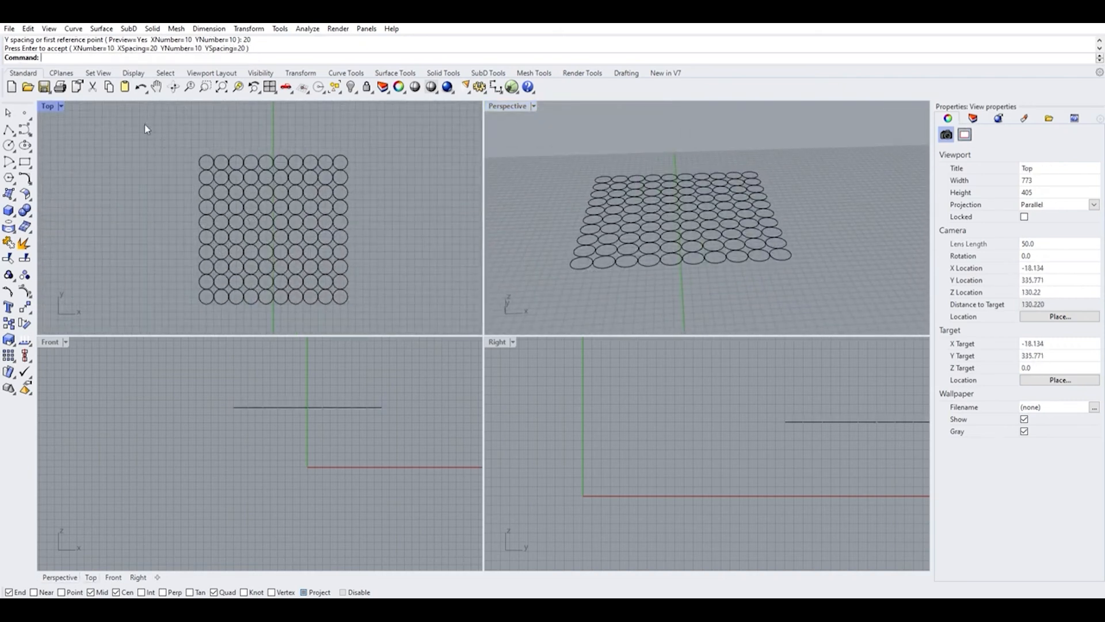
{"action": "left_click_drag", "start_coordinate": [144, 125], "coordinate": [382, 302]}
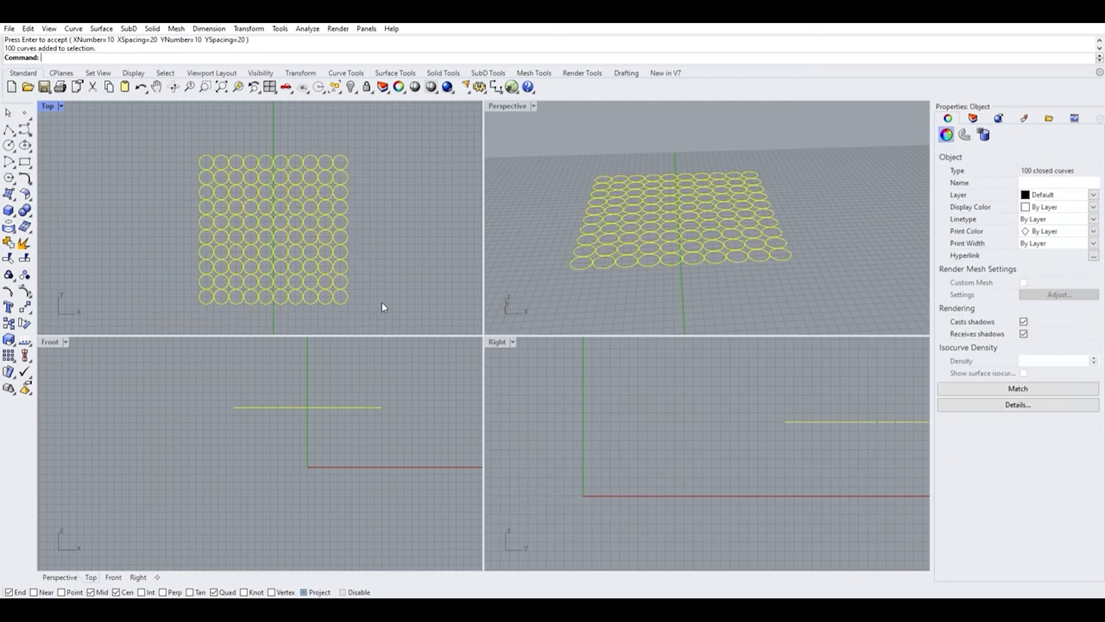
{"action": "key", "text": "Delete"}
Draw a circle about 85 units in diameter, centred on the origin in the Top view.
{"action": "scroll", "coordinate": [285, 220], "scroll_direction": "down", "scroll_amount": 1}
{"action": "scroll", "coordinate": [285, 220], "scroll_direction": "down", "scroll_amount": 5}
{"action": "scroll", "coordinate": [285, 248], "scroll_direction": "up", "scroll_amount": 15}
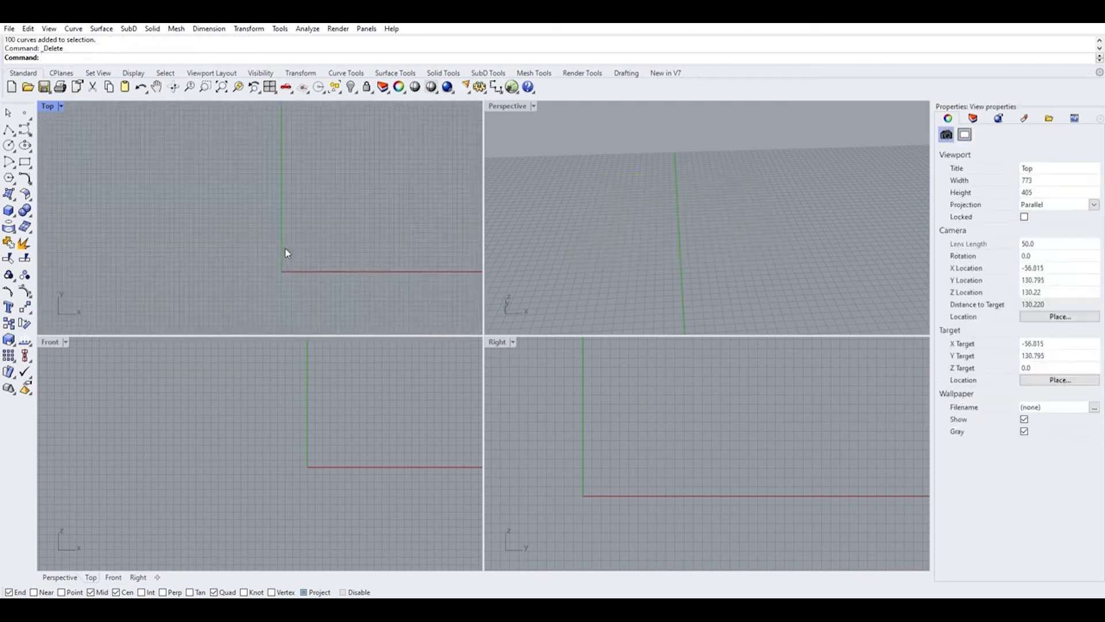
{"action": "left_click", "coordinate": [9, 145]}
{"action": "scroll", "coordinate": [298, 272], "scroll_direction": "up", "scroll_amount": 2}
{"action": "left_click", "coordinate": [327, 266]}
{"action": "scroll", "coordinate": [327, 266], "scroll_direction": "down", "scroll_amount": 2}
{"action": "left_click", "coordinate": [378, 300]}
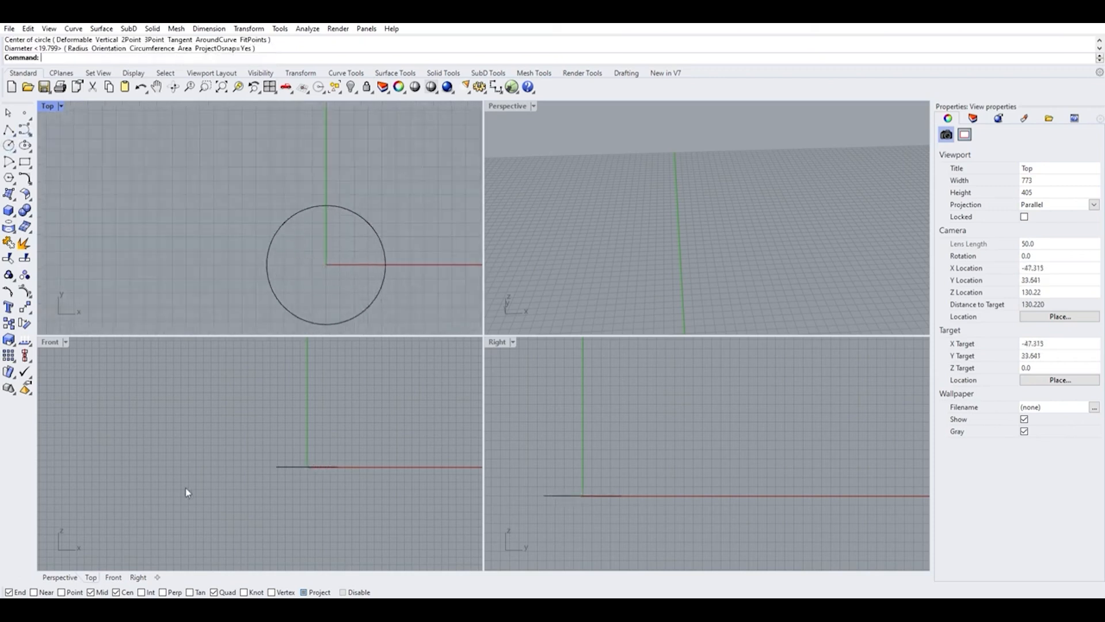
Draw a second circle by diameter from the origin to a point on the negative X axis, slightly smaller than the first.
{"action": "left_click", "coordinate": [45, 142]}
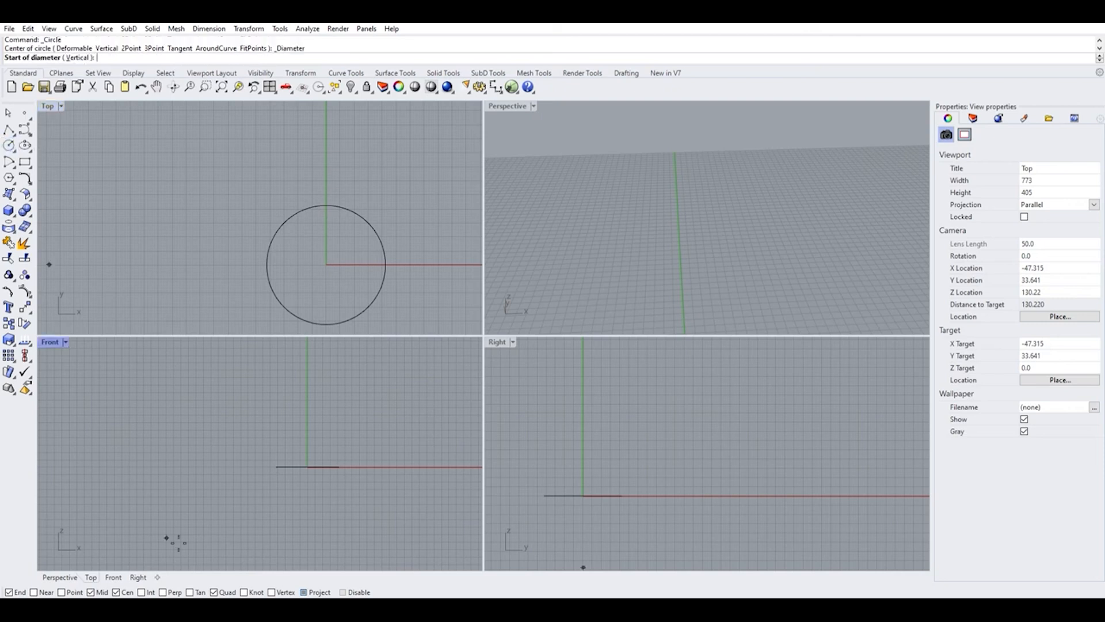
{"action": "left_click", "coordinate": [298, 310]}
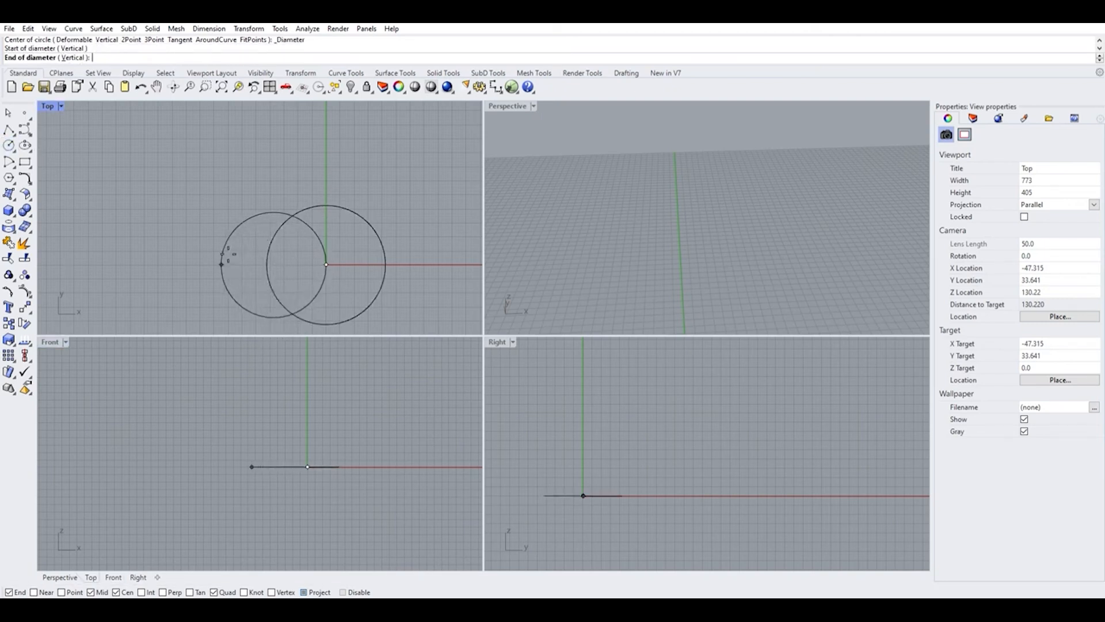
{"action": "left_click", "coordinate": [215, 245]}
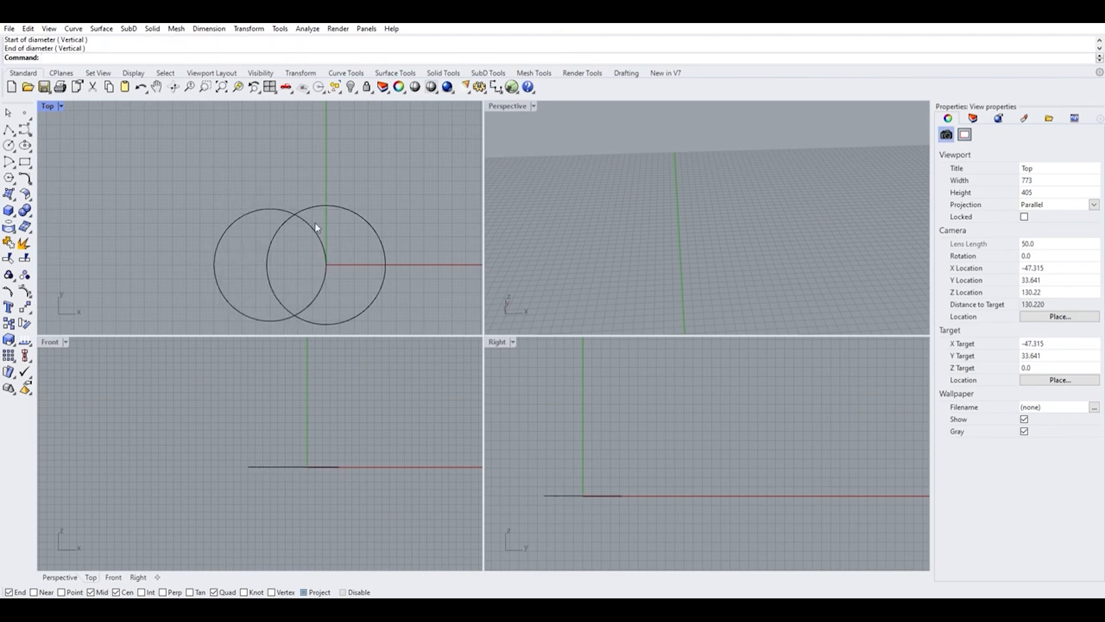
Start a polar array of the offset circle about the origin with 8 items.
{"action": "scroll", "coordinate": [319, 221], "scroll_direction": "down", "scroll_amount": 6}
{"action": "scroll", "coordinate": [314, 234], "scroll_direction": "up", "scroll_amount": 6}
{"action": "left_click", "coordinate": [326, 238]}
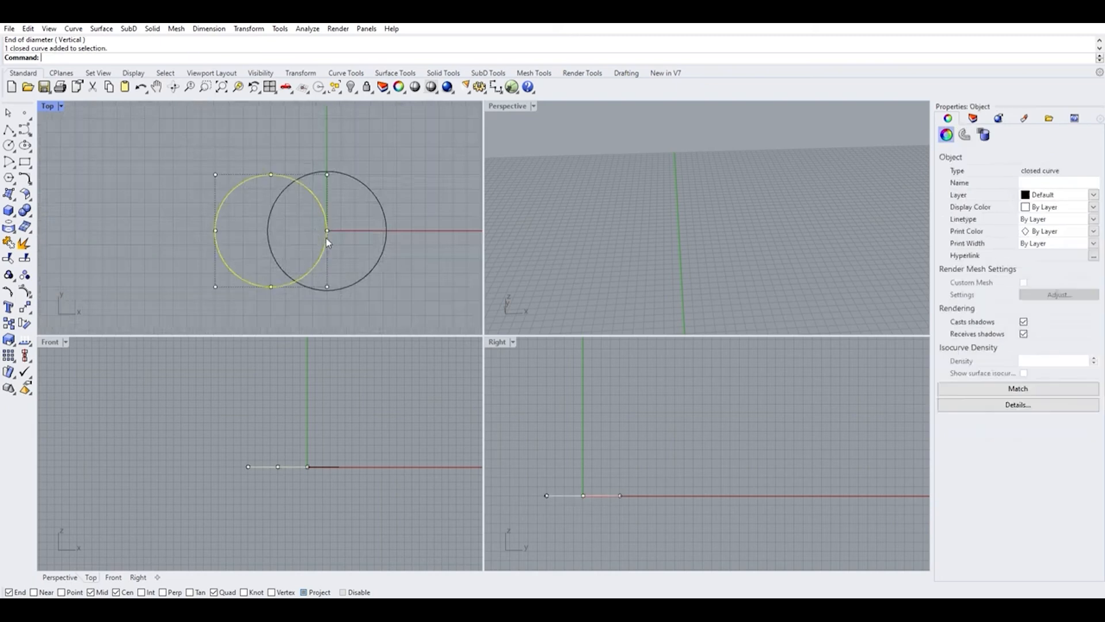
{"action": "left_click", "coordinate": [11, 358]}
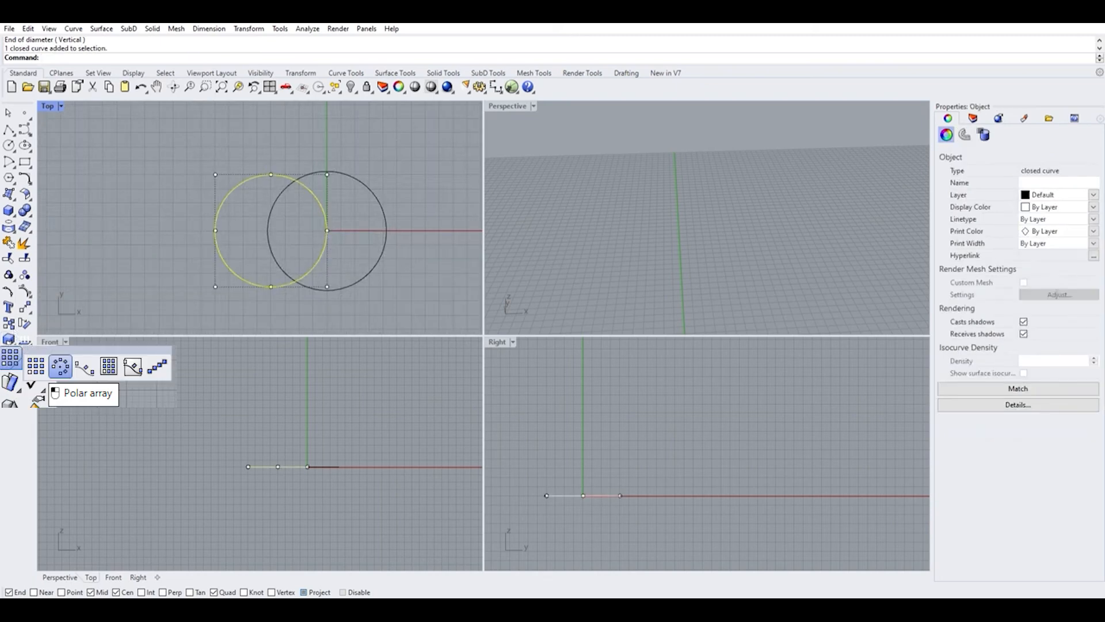
{"action": "left_click", "coordinate": [60, 366]}
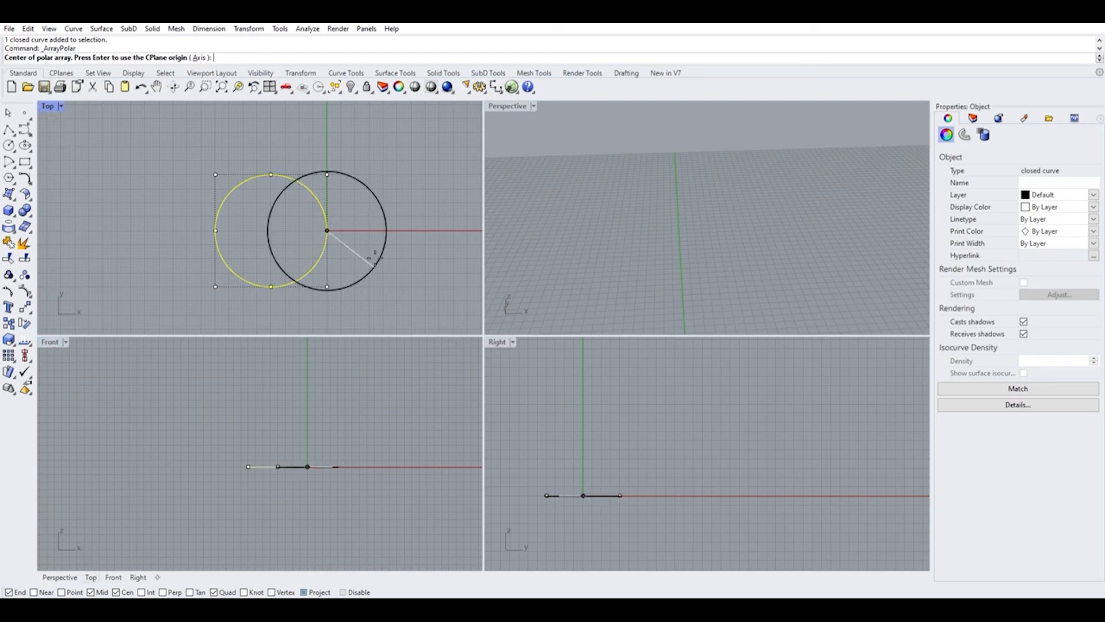
{"action": "left_click", "coordinate": [362, 273]}
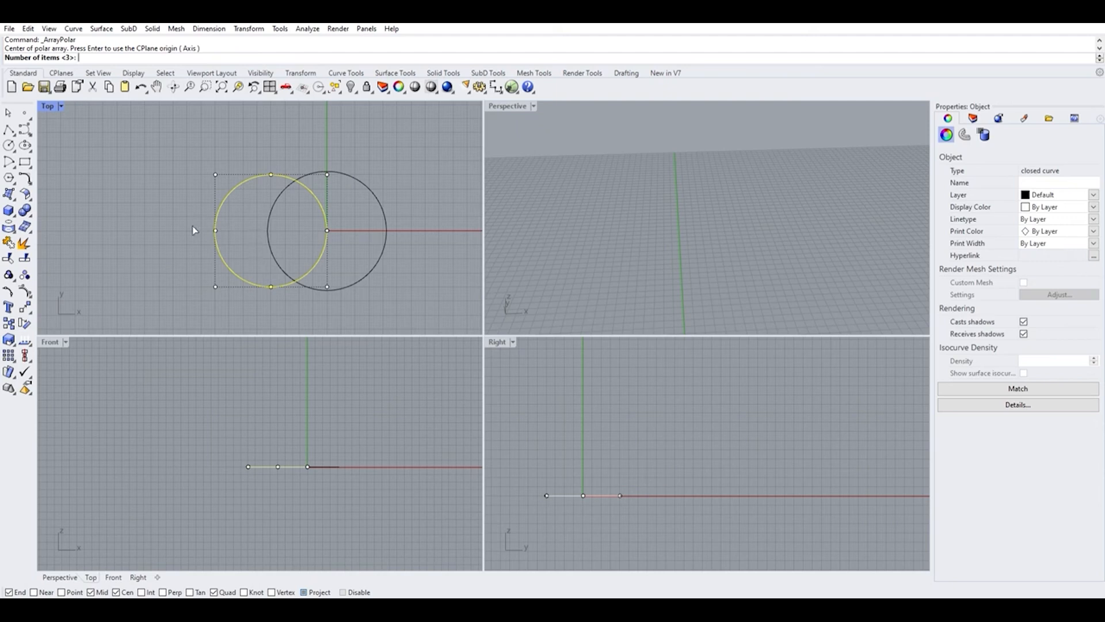
{"action": "type", "text": "8"}
{"action": "key", "text": "Return"}
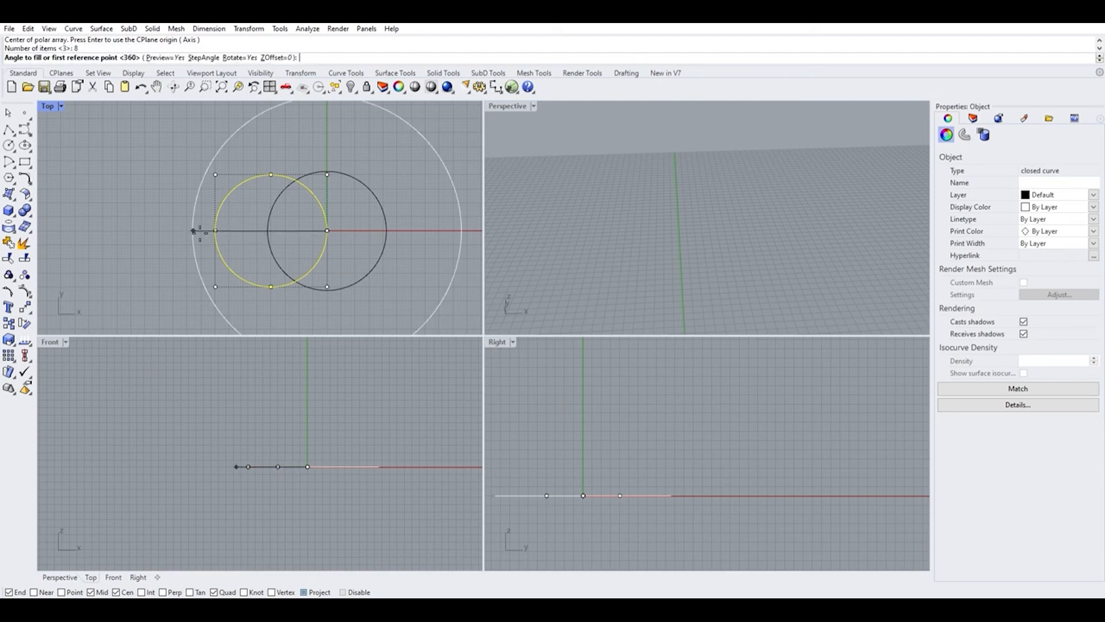
Set the polar array's fill angle to 360 degrees and accept it.
{"action": "scroll", "coordinate": [178, 218], "scroll_direction": "down", "scroll_amount": 4}
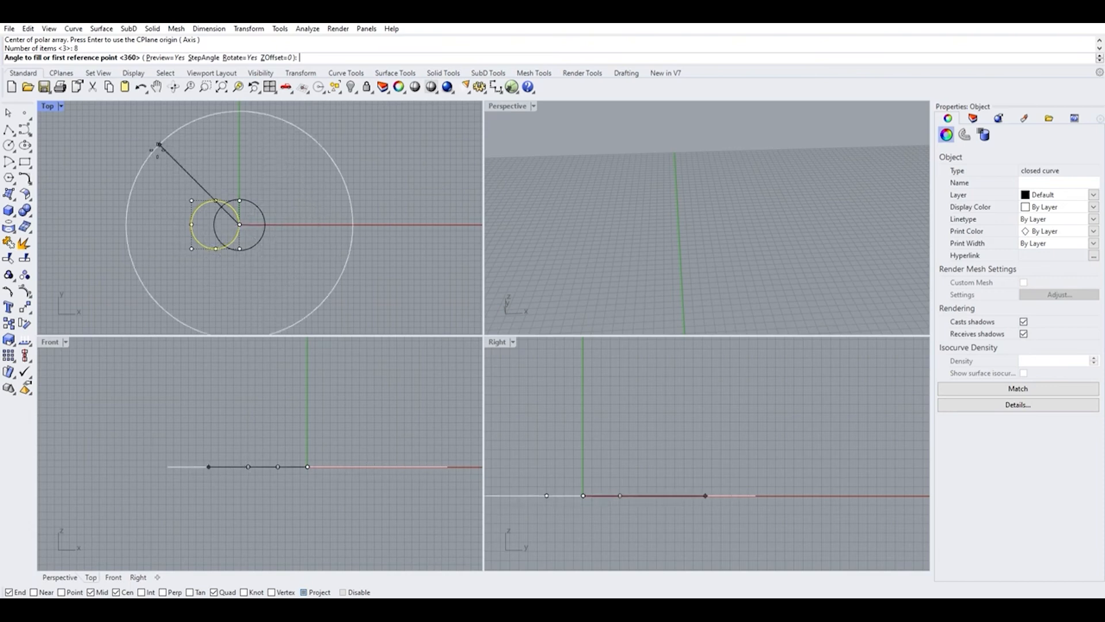
{"action": "type", "text": "360"}
{"action": "key", "text": "Return"}
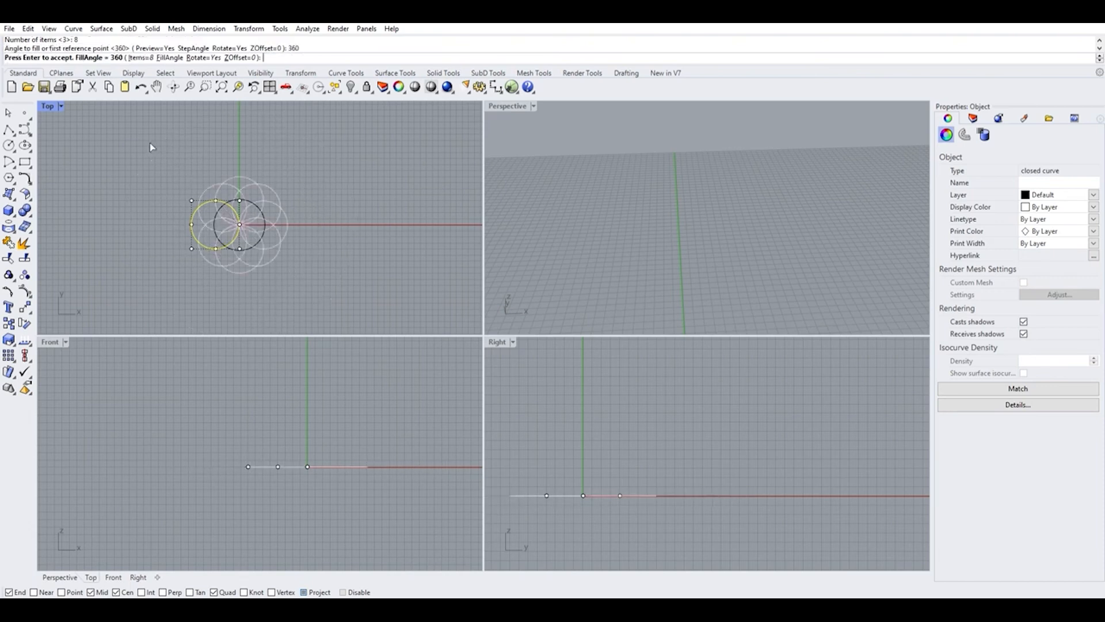
{"action": "scroll", "coordinate": [224, 233], "scroll_direction": "up", "scroll_amount": 3}
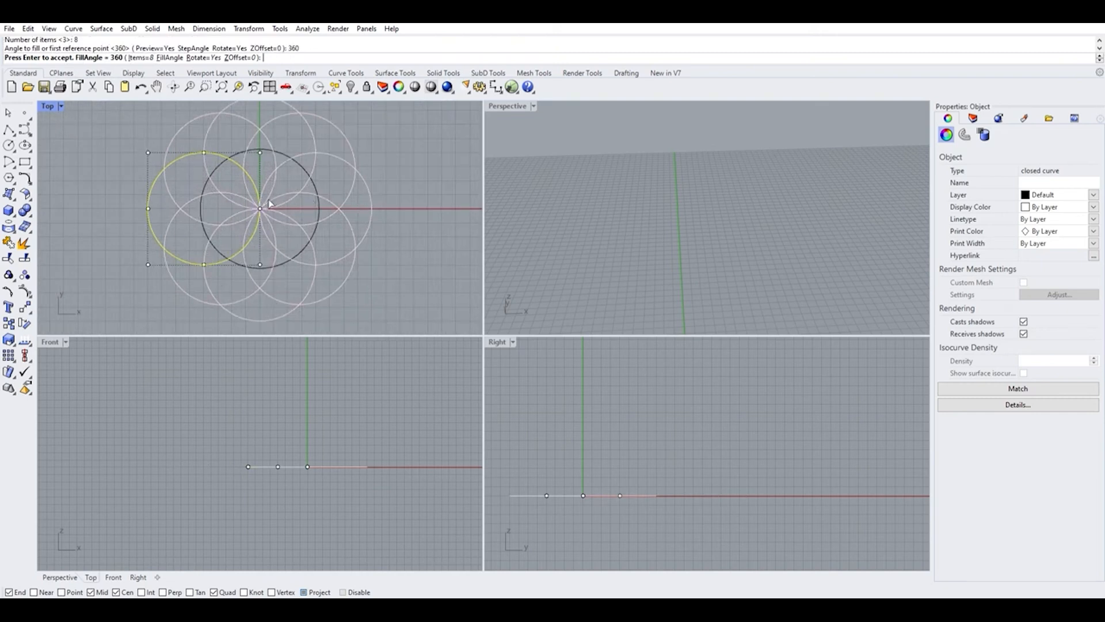
{"action": "key", "text": "Return"}
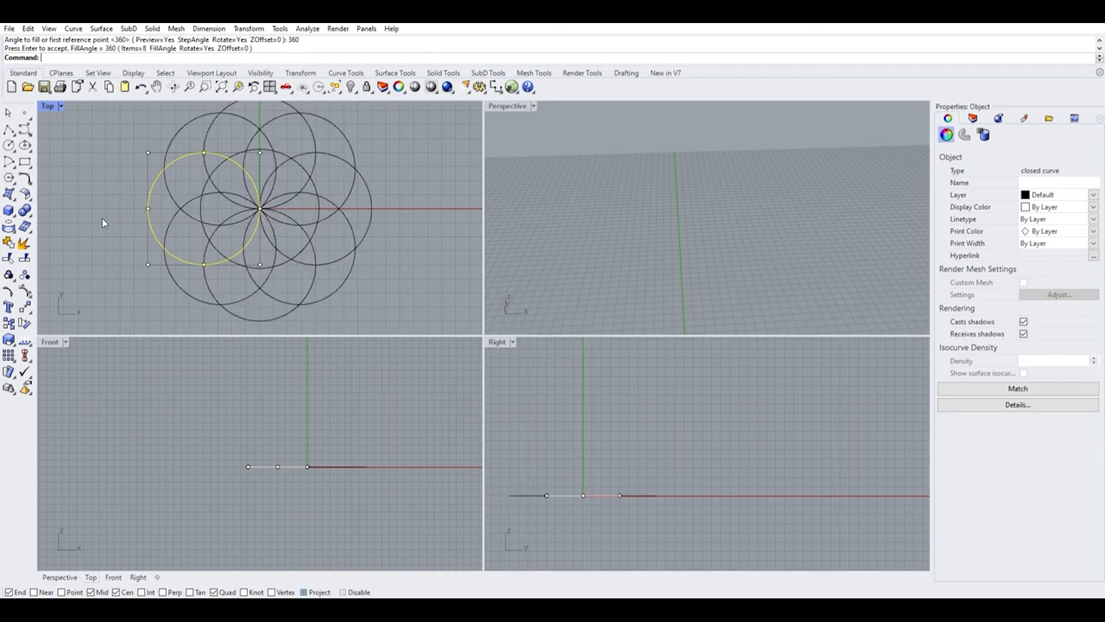
Using all nine circles as cutting objects, trim the outer arcs of the left, right and lower petals.
{"action": "scroll", "coordinate": [180, 247], "scroll_direction": "down", "scroll_amount": 2}
{"action": "left_click", "coordinate": [142, 234]}
{"action": "scroll", "coordinate": [276, 211], "scroll_direction": "up", "scroll_amount": 4}
{"action": "scroll", "coordinate": [291, 203], "scroll_direction": "down", "scroll_amount": 4}
{"action": "left_click_drag", "start_coordinate": [160, 133], "coordinate": [401, 282]}
{"action": "scroll", "coordinate": [265, 182], "scroll_direction": "up", "scroll_amount": 3}
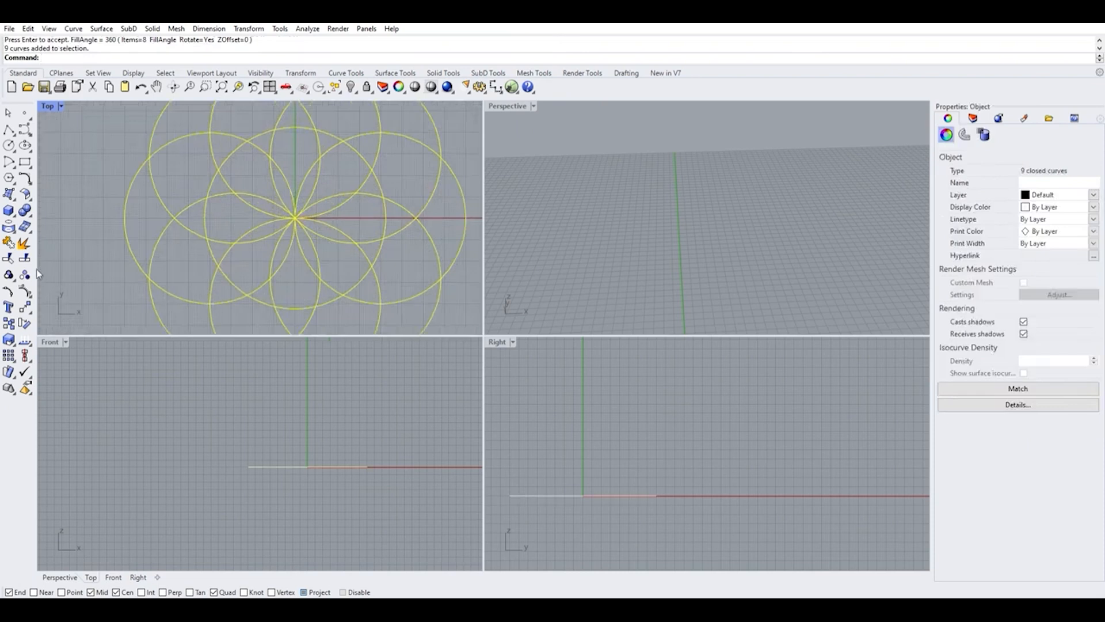
{"action": "left_click", "coordinate": [9, 257]}
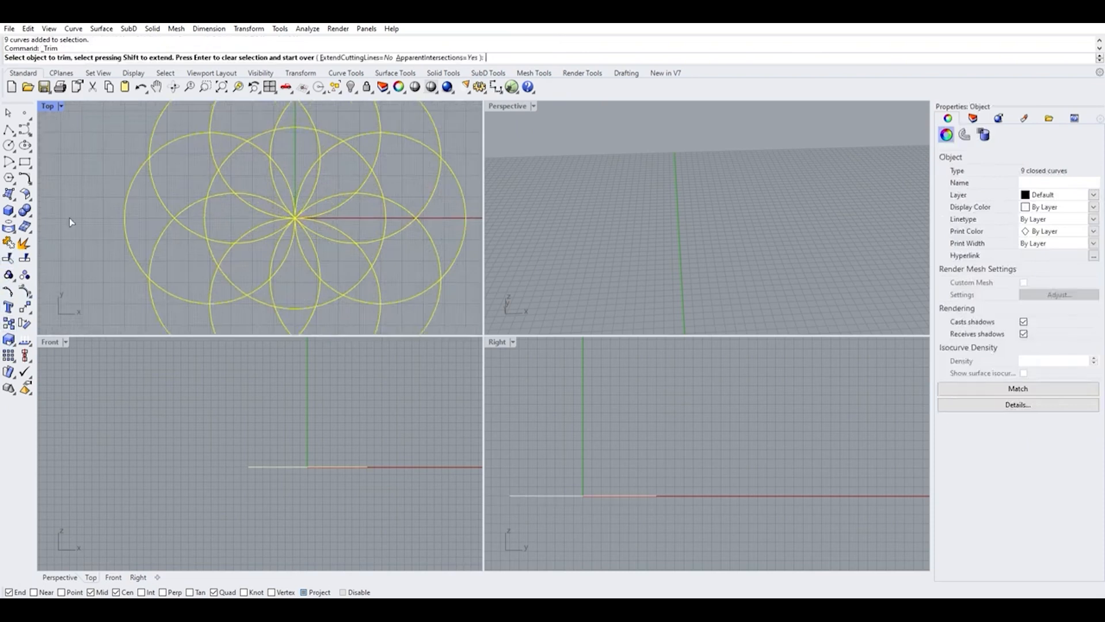
{"action": "scroll", "coordinate": [191, 190], "scroll_direction": "down", "scroll_amount": 4}
{"action": "left_click", "coordinate": [176, 130]}
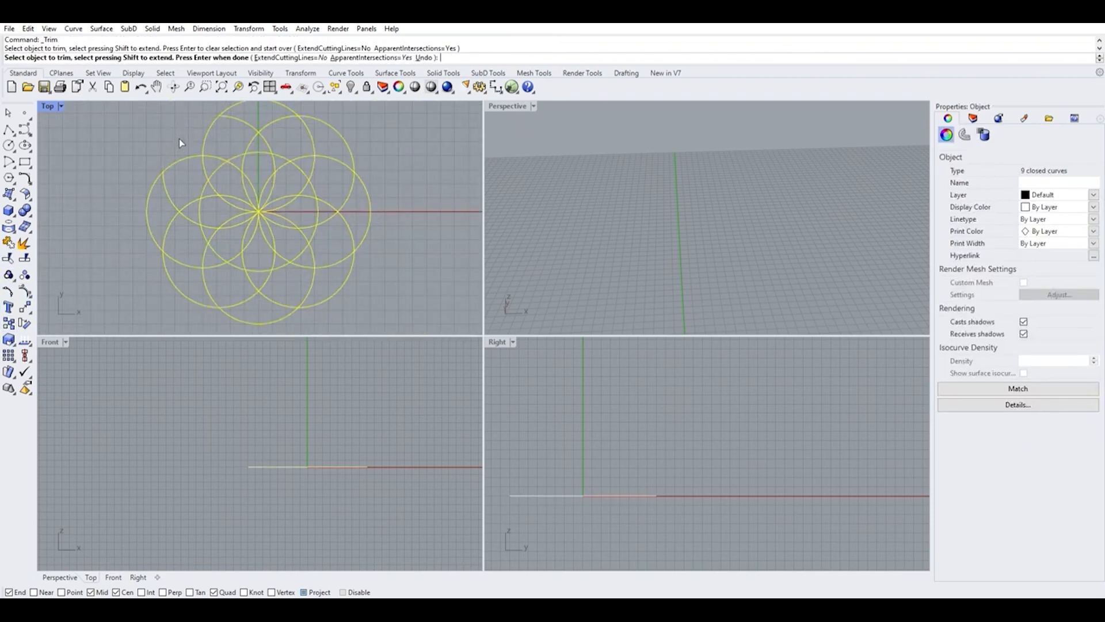
{"action": "left_click_drag", "start_coordinate": [183, 142], "coordinate": [144, 257]}
{"action": "scroll", "coordinate": [162, 239], "scroll_direction": "down", "scroll_amount": 9}
{"action": "left_click_drag", "start_coordinate": [248, 195], "coordinate": [116, 306]}
{"action": "scroll", "coordinate": [225, 249], "scroll_direction": "up", "scroll_amount": 3}
{"action": "scroll", "coordinate": [223, 219], "scroll_direction": "up", "scroll_amount": 3}
{"action": "scroll", "coordinate": [216, 222], "scroll_direction": "down", "scroll_amount": 2}
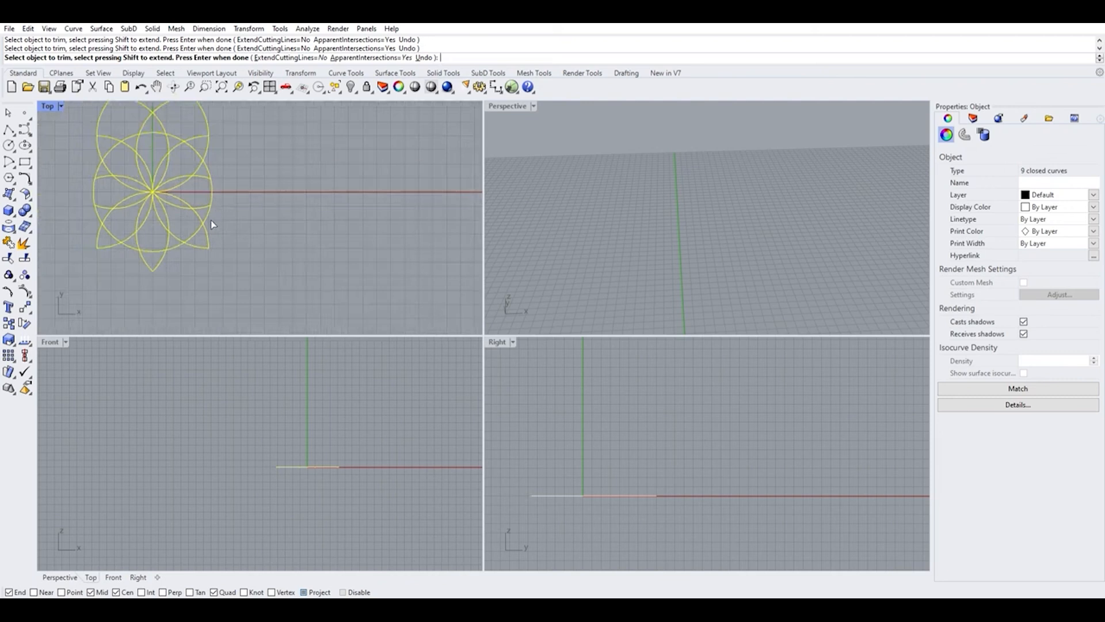
Trim the remaining lower petal tips that extend outside the central circle.
{"action": "left_click", "coordinate": [148, 258]}
{"action": "left_click", "coordinate": [100, 227]}
{"action": "scroll", "coordinate": [103, 228], "scroll_direction": "down", "scroll_amount": 6}
{"action": "scroll", "coordinate": [106, 187], "scroll_direction": "up", "scroll_amount": 10}
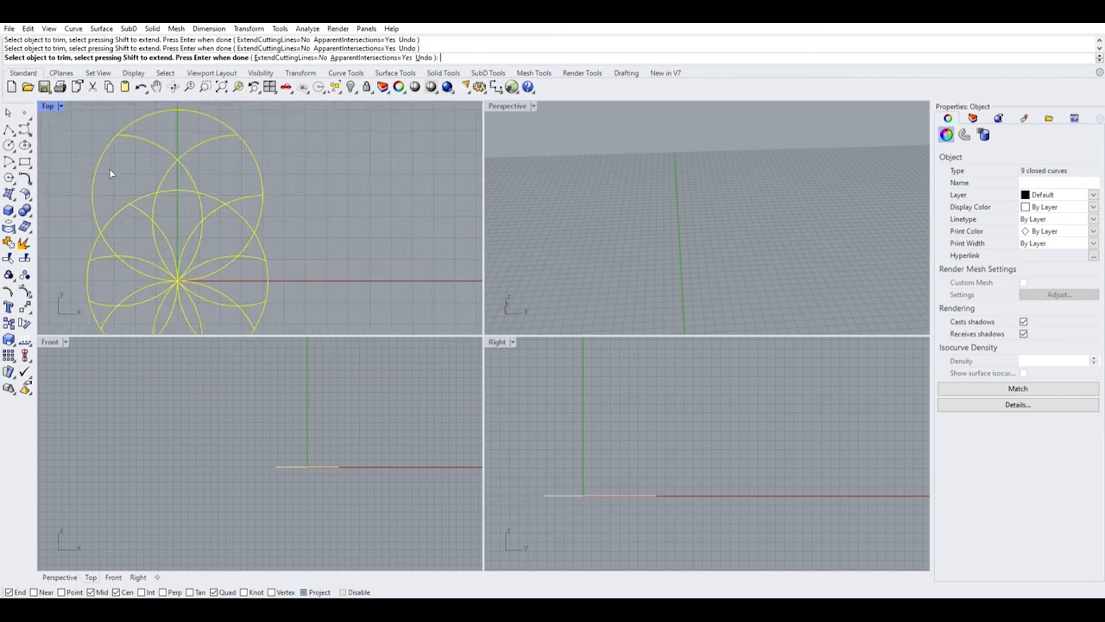
Trim the upper arcs outside the central circle, leaving an eight-petal flower inside it, and finish trimming.
{"action": "left_click", "coordinate": [171, 167]}
{"action": "left_click", "coordinate": [193, 112]}
{"action": "left_click", "coordinate": [249, 148]}
{"action": "left_click", "coordinate": [93, 202]}
{"action": "scroll", "coordinate": [174, 141], "scroll_direction": "down", "scroll_amount": 8}
{"action": "scroll", "coordinate": [163, 194], "scroll_direction": "up", "scroll_amount": 11}
{"action": "scroll", "coordinate": [278, 198], "scroll_direction": "down", "scroll_amount": 2}
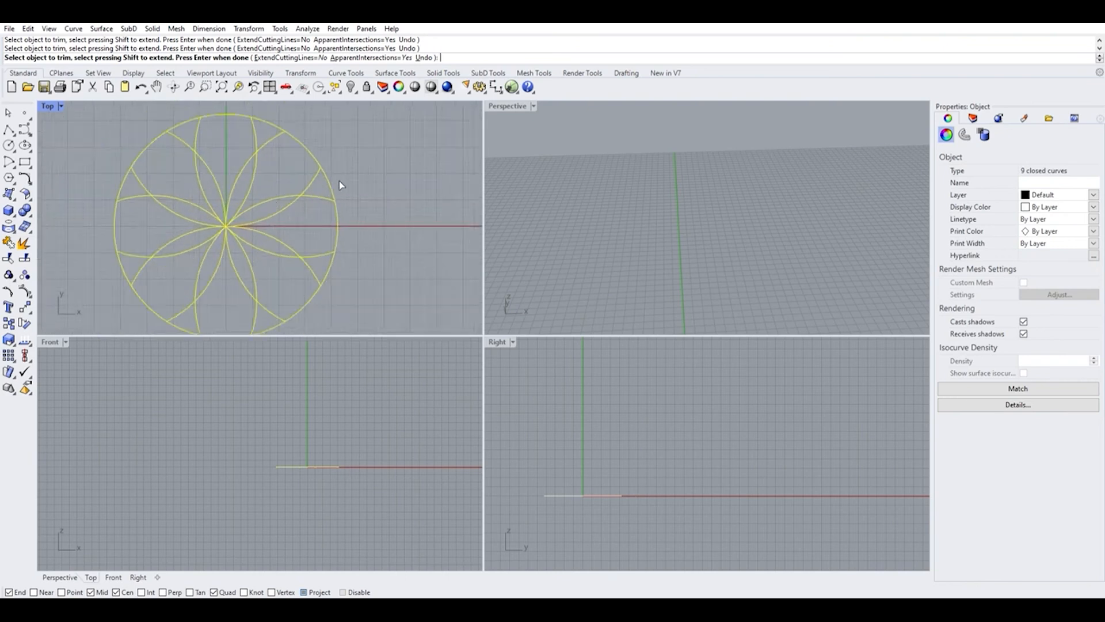
{"action": "key", "text": "Return"}
{"action": "scroll", "coordinate": [385, 181], "scroll_direction": "down", "scroll_amount": 5}
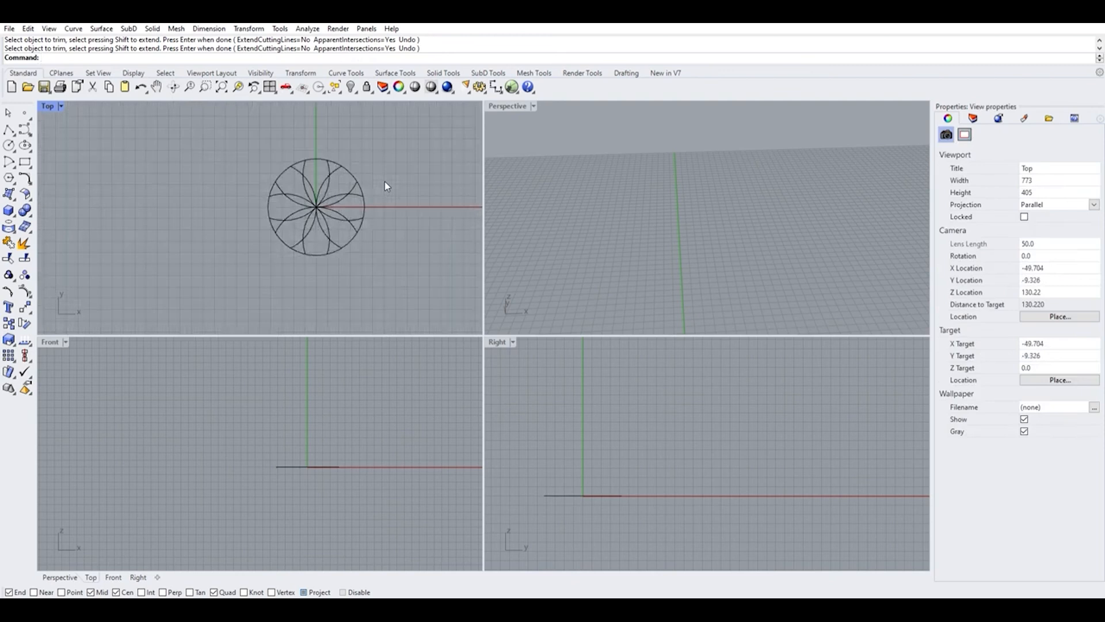
{"action": "scroll", "coordinate": [331, 185], "scroll_direction": "down", "scroll_amount": 3}
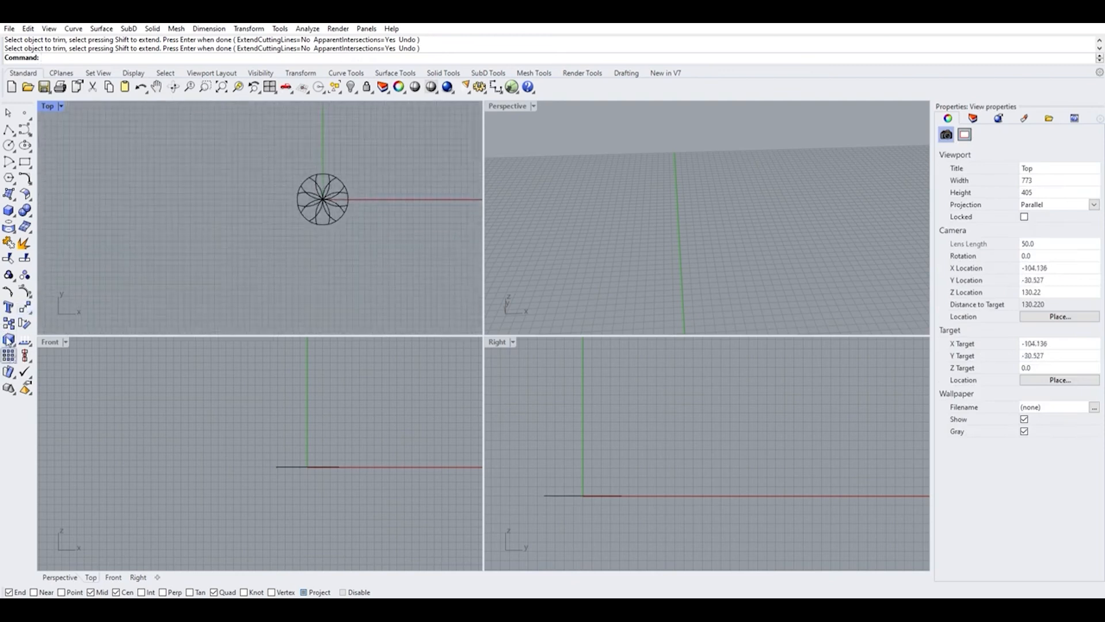
Draw a wavy four-point interpolated curve below the flower pattern in the Top view.
{"action": "left_click", "coordinate": [11, 357]}
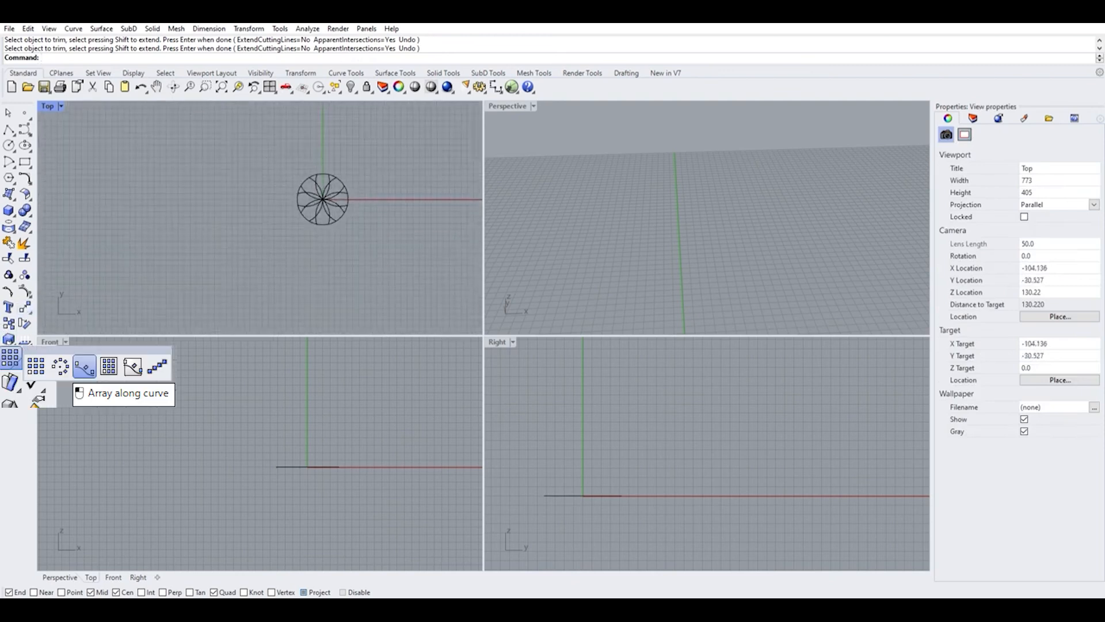
{"action": "key", "text": "Right"}
{"action": "key", "text": "Right"}
{"action": "key", "text": "Right"}
{"action": "key", "text": "Down"}
{"action": "key", "text": "Down"}
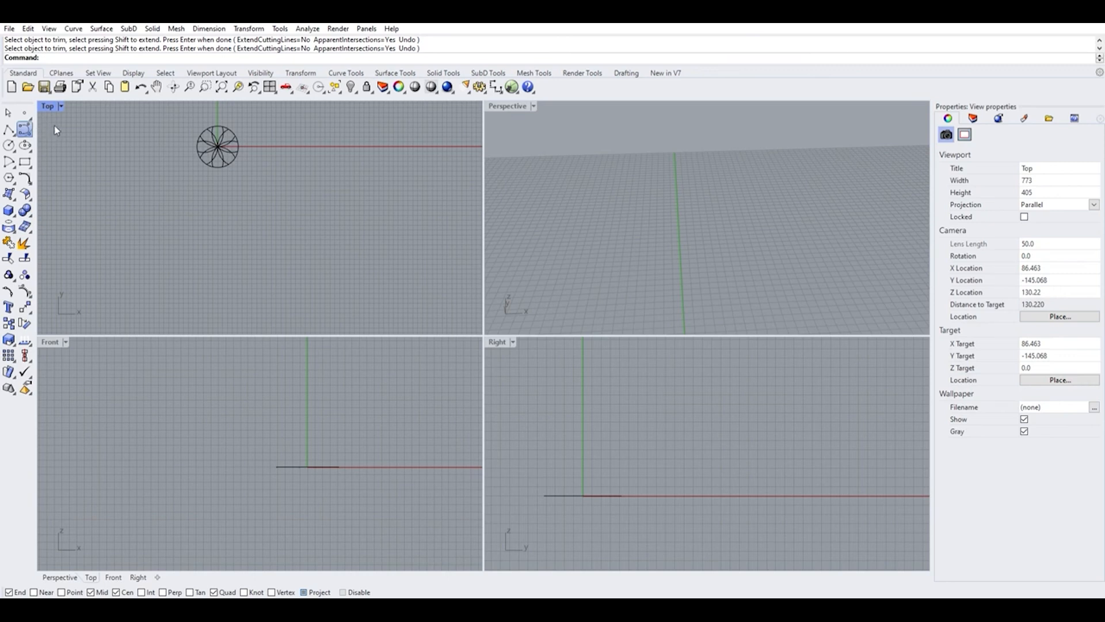
{"action": "left_click", "coordinate": [25, 130]}
{"action": "left_click", "coordinate": [158, 244]}
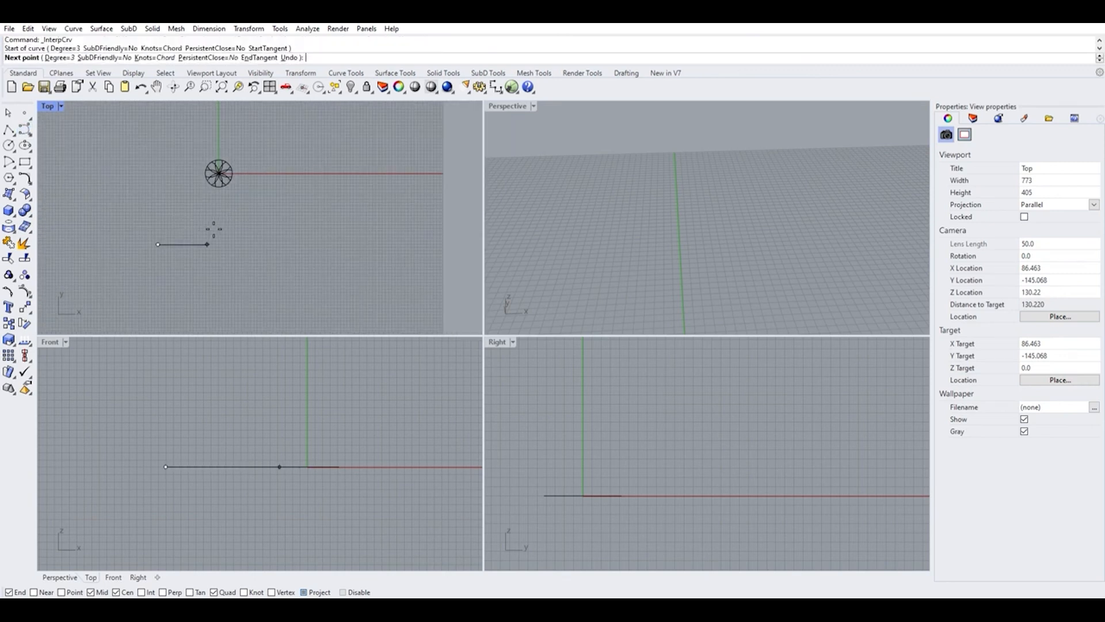
{"action": "left_click", "coordinate": [217, 219]}
{"action": "left_click", "coordinate": [328, 279]}
{"action": "left_click", "coordinate": [423, 235]}
{"action": "key", "text": "Return"}
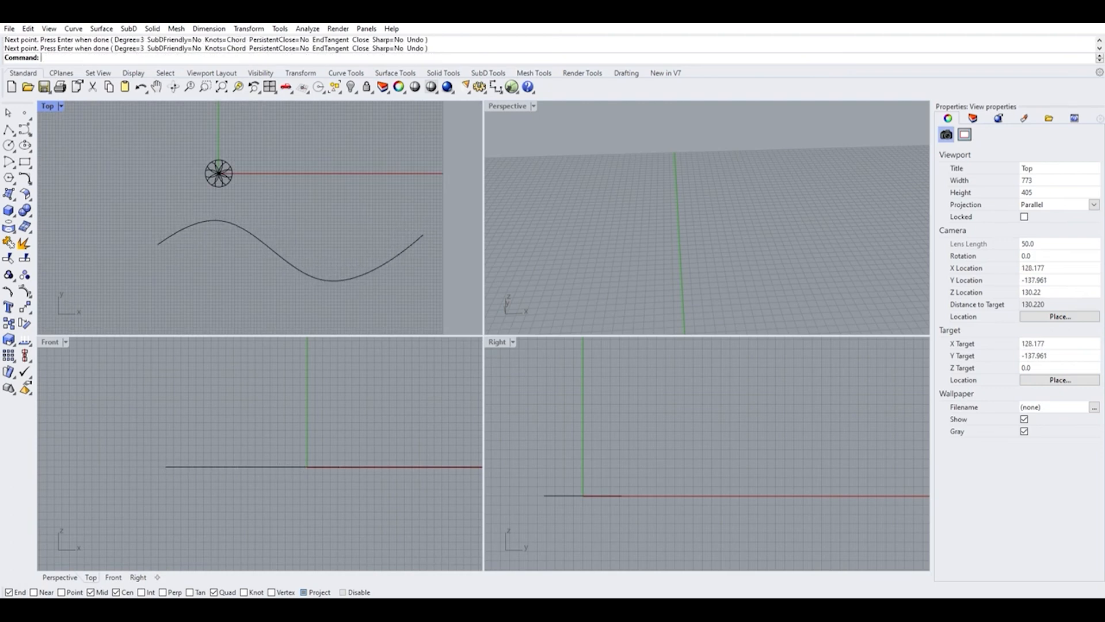
Draw a small circle centred on the left end of the wavy curve.
{"action": "left_click", "coordinate": [9, 146]}
{"action": "left_click", "coordinate": [159, 245]}
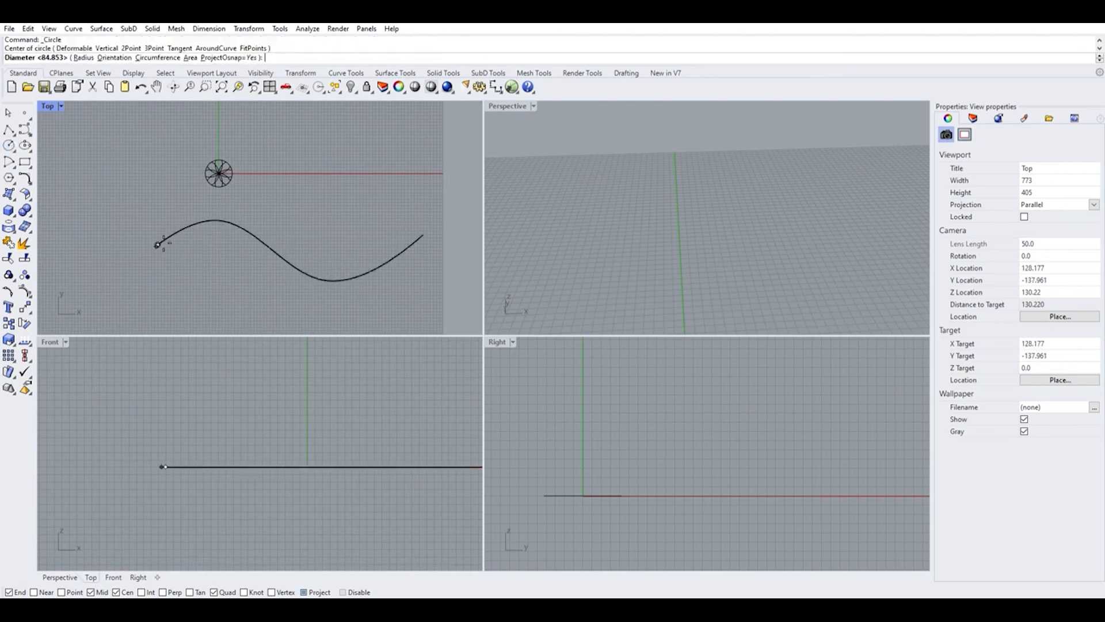
{"action": "scroll", "coordinate": [163, 242], "scroll_direction": "up", "scroll_amount": 4}
{"action": "left_click", "coordinate": [167, 244]}
{"action": "scroll", "coordinate": [92, 225], "scroll_direction": "down", "scroll_amount": 5}
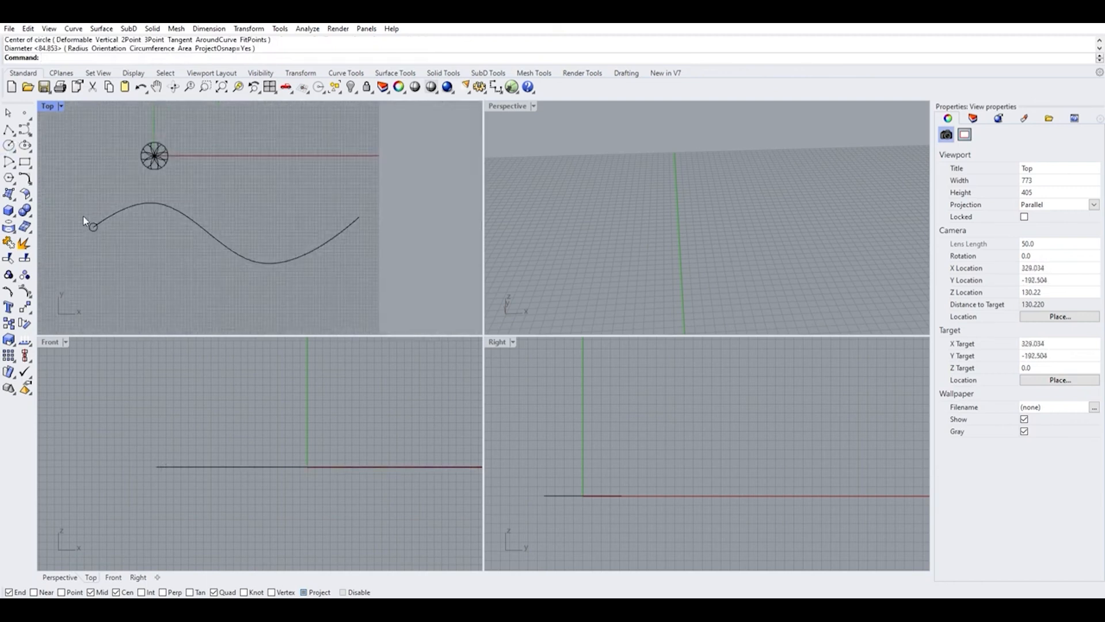
{"action": "left_click", "coordinate": [94, 226]}
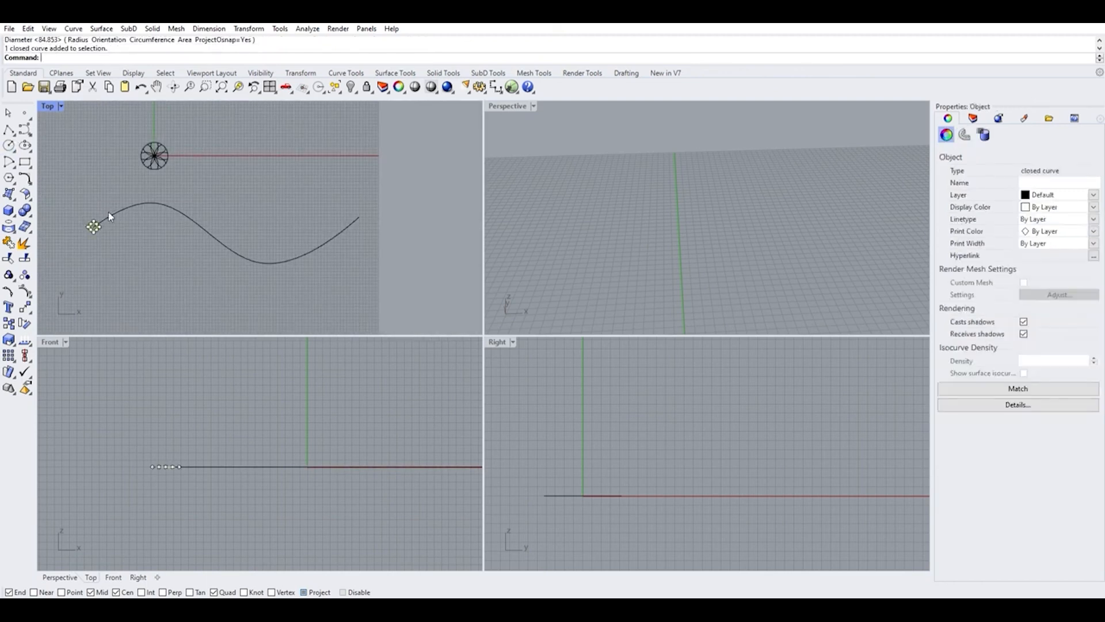
{"action": "left_click", "coordinate": [110, 213]}
{"action": "left_click", "coordinate": [138, 262]}
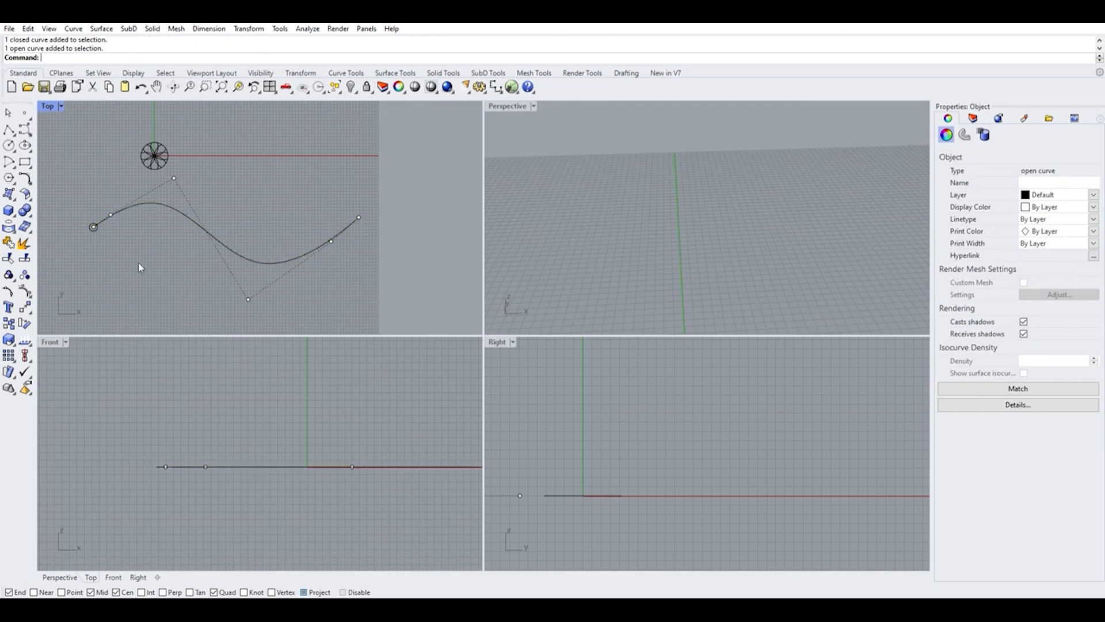
{"action": "left_click", "coordinate": [9, 356]}
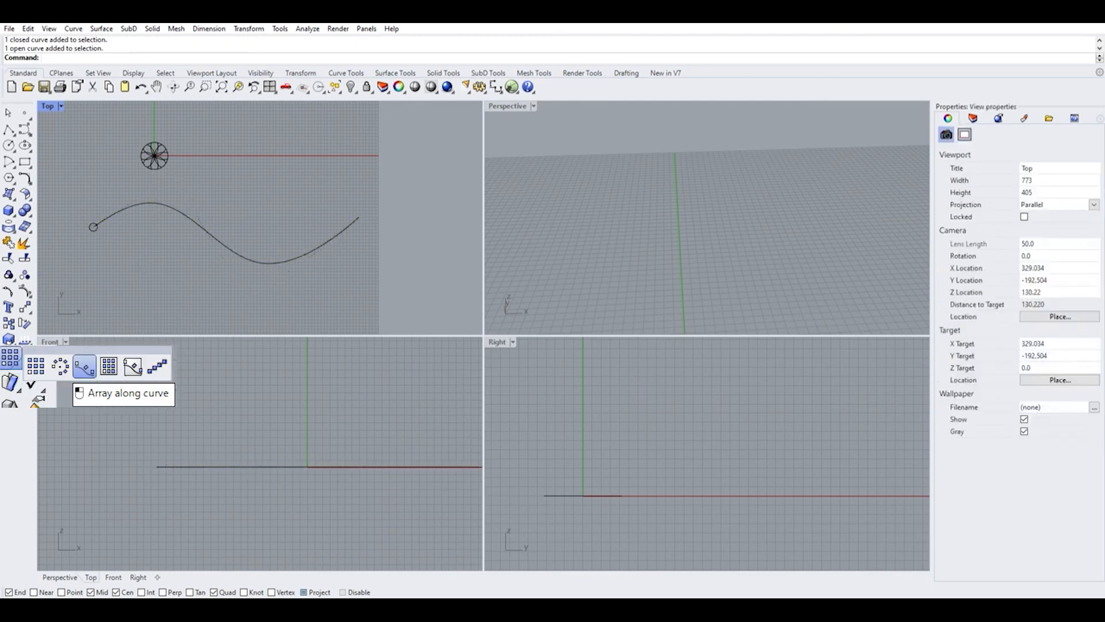
{"action": "left_click", "coordinate": [84, 366]}
{"action": "scroll", "coordinate": [96, 229], "scroll_direction": "up", "scroll_amount": 2}
{"action": "left_click", "coordinate": [94, 226]}
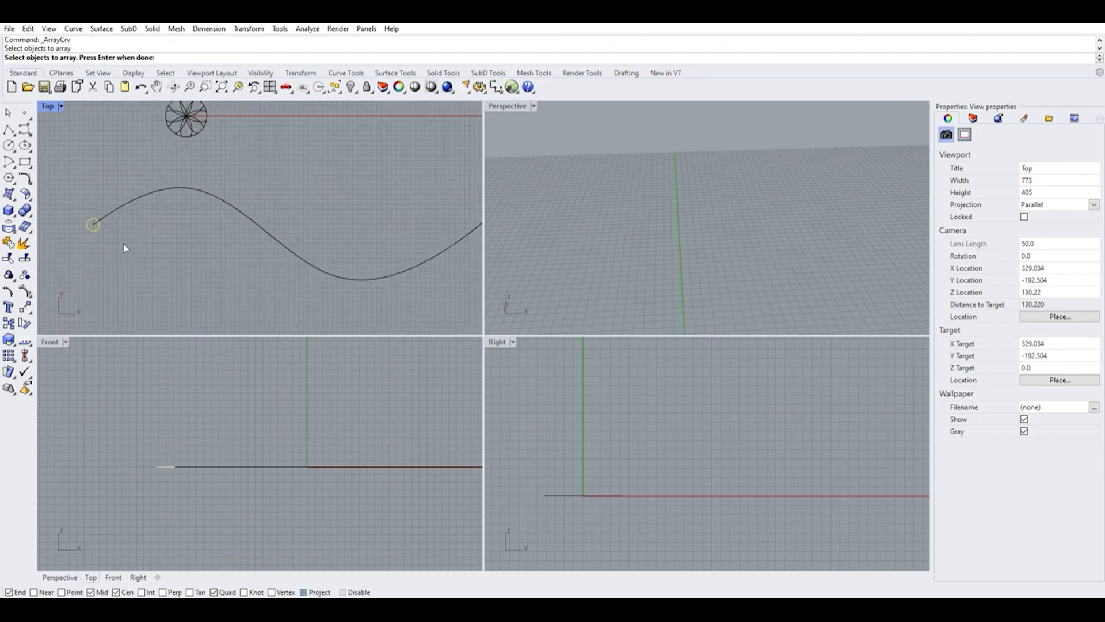
{"action": "key", "text": "Escape"}
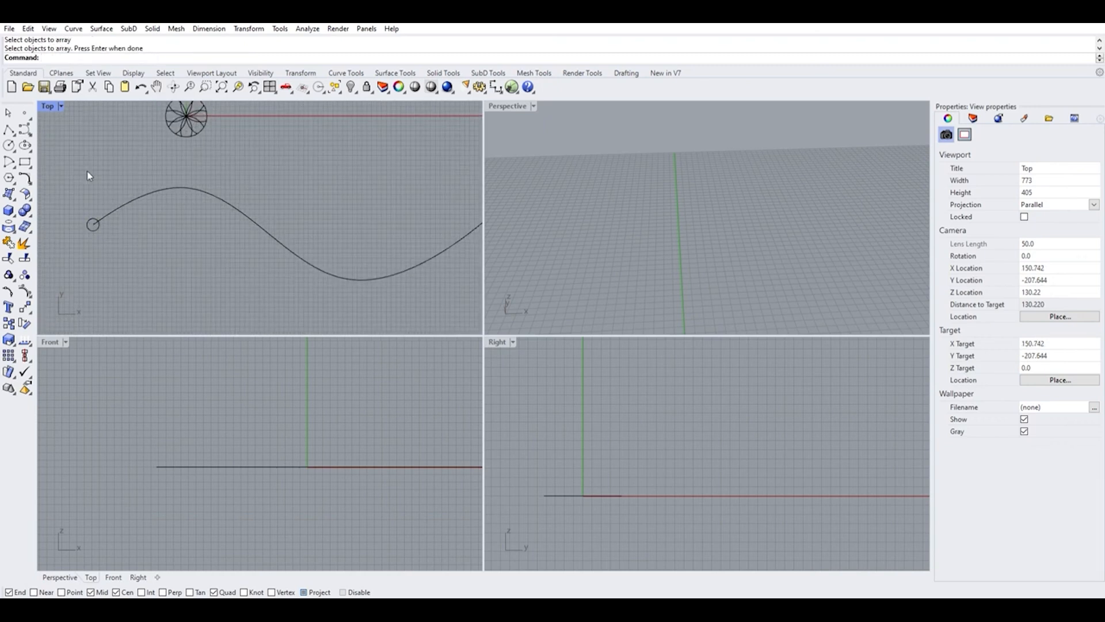
Array the small circle along a curve, using the wavy curve as the path.
{"action": "key", "text": "Return"}
{"action": "left_click", "coordinate": [92, 218]}
{"action": "key", "text": "Return"}
{"action": "left_click", "coordinate": [114, 198]}
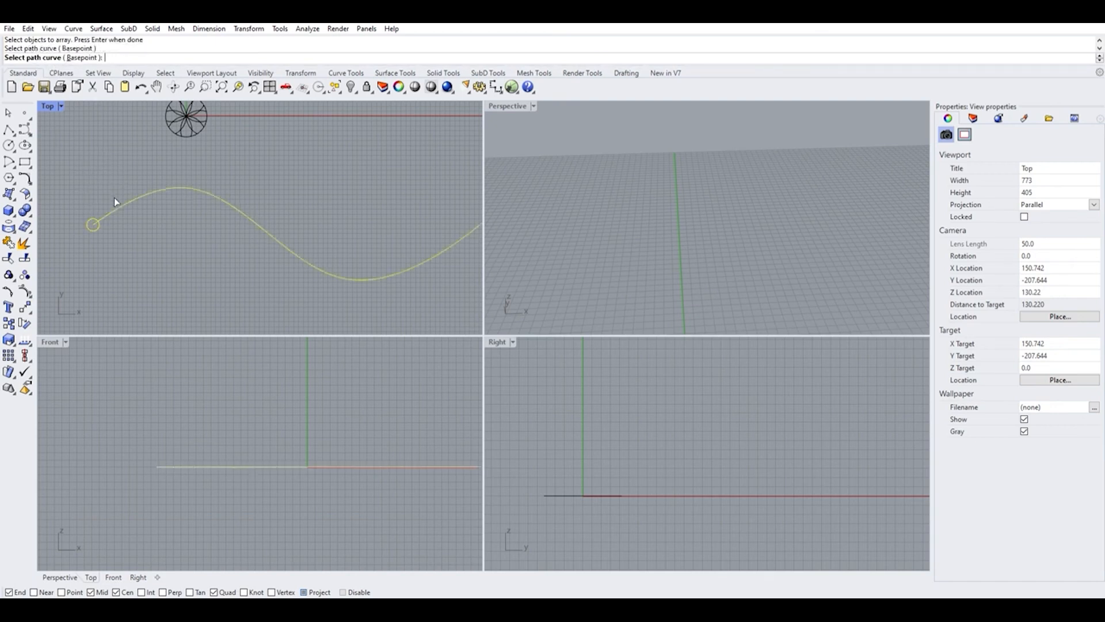
{"action": "scroll", "coordinate": [179, 177], "scroll_direction": "down", "scroll_amount": 4}
{"action": "scroll", "coordinate": [179, 179], "scroll_direction": "up", "scroll_amount": 4}
{"action": "scroll", "coordinate": [213, 189], "scroll_direction": "down", "scroll_amount": 2}
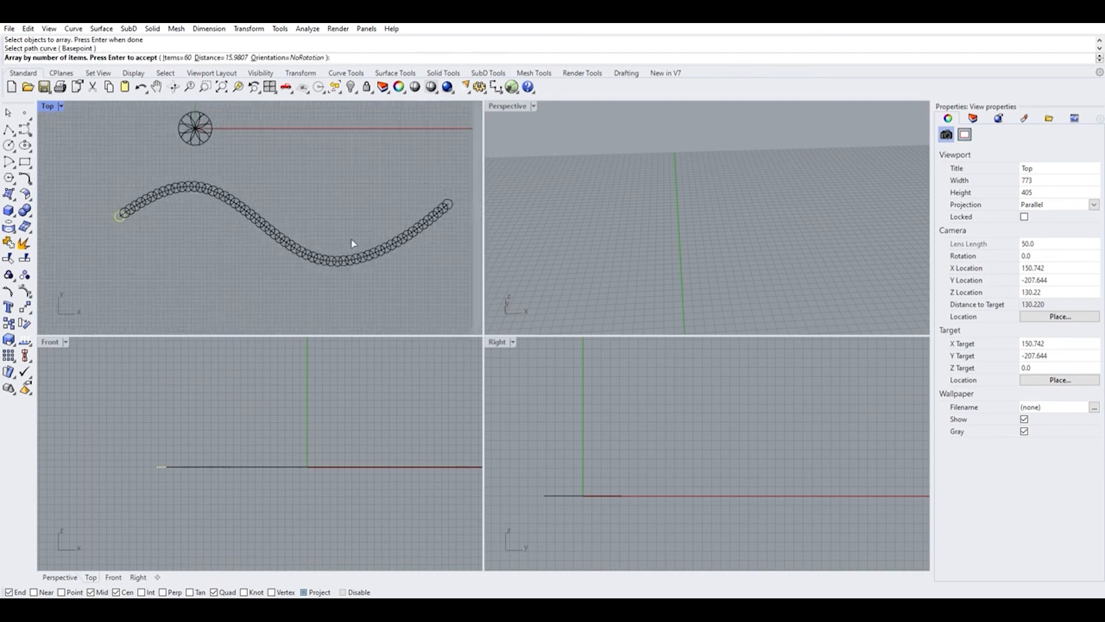
Set the number of items in the curve array to 15.
{"action": "left_click", "coordinate": [185, 53]}
{"action": "type", "text": "15"}
{"action": "key", "text": "Return"}
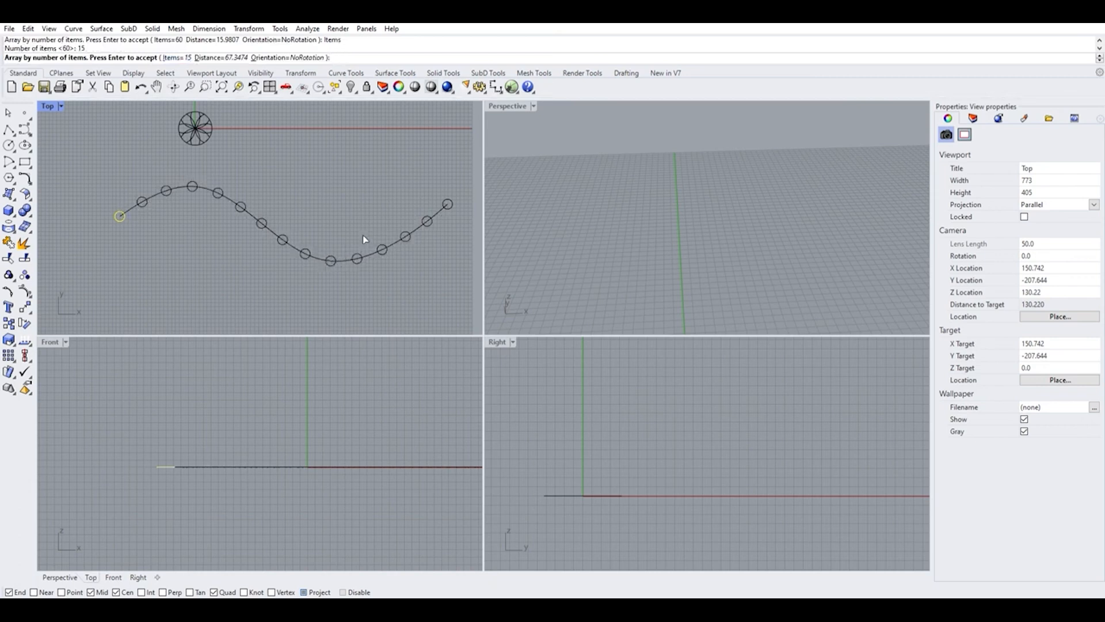
Define the curve array by spacing instead, with a distance of 20 between the circles.
{"action": "left_click", "coordinate": [222, 58]}
{"action": "type", "text": "20"}
{"action": "key", "text": "Return"}
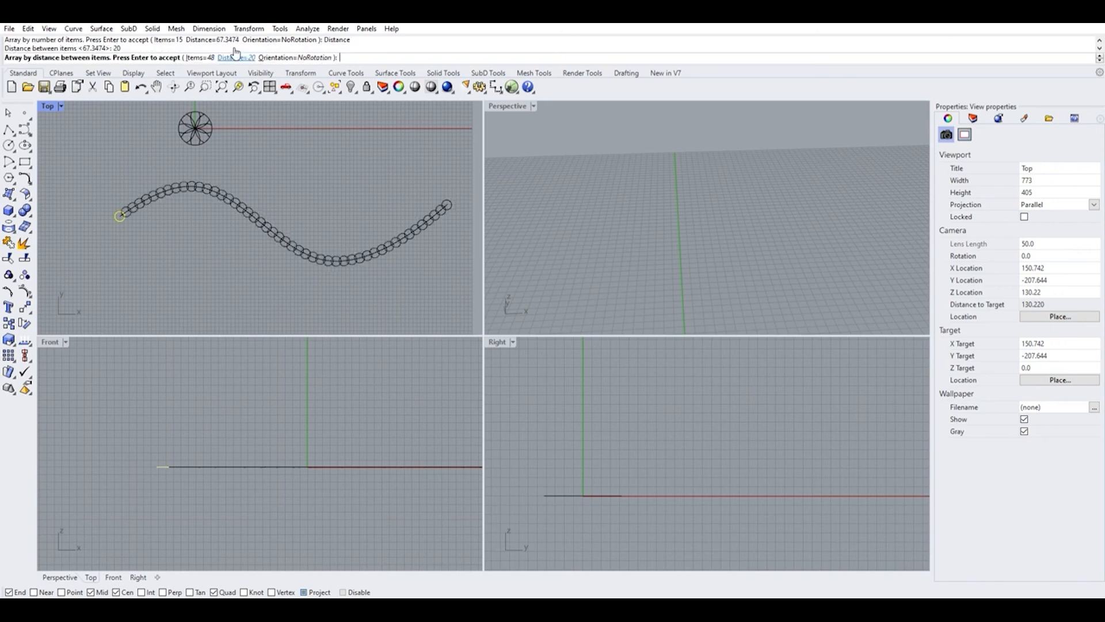
{"action": "scroll", "coordinate": [118, 213], "scroll_direction": "up", "scroll_amount": 3}
{"action": "scroll", "coordinate": [156, 236], "scroll_direction": "down", "scroll_amount": 5}
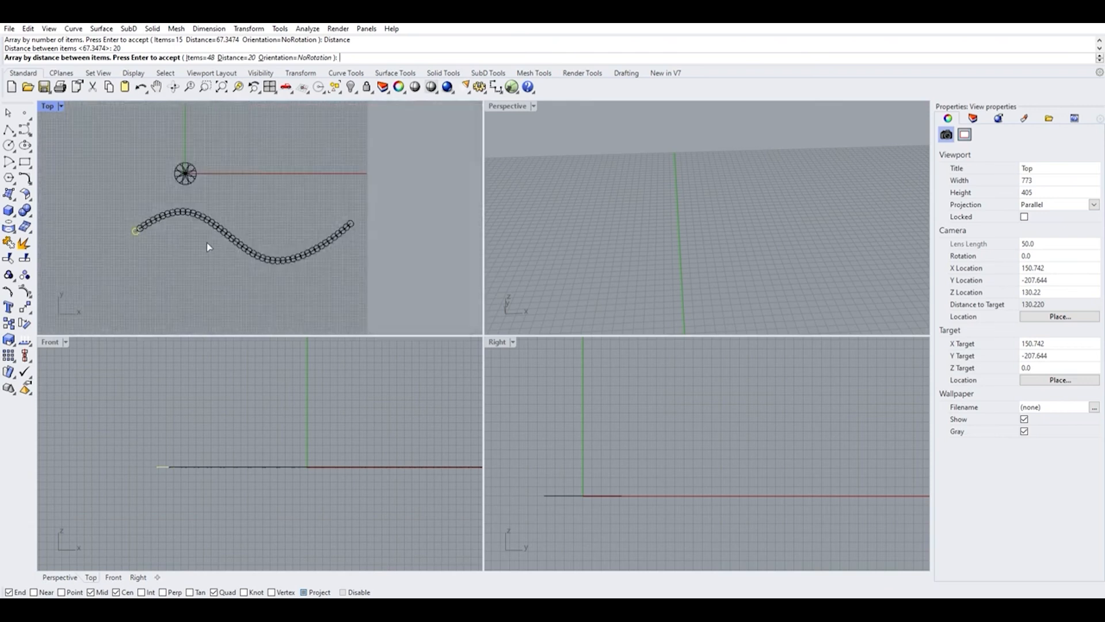